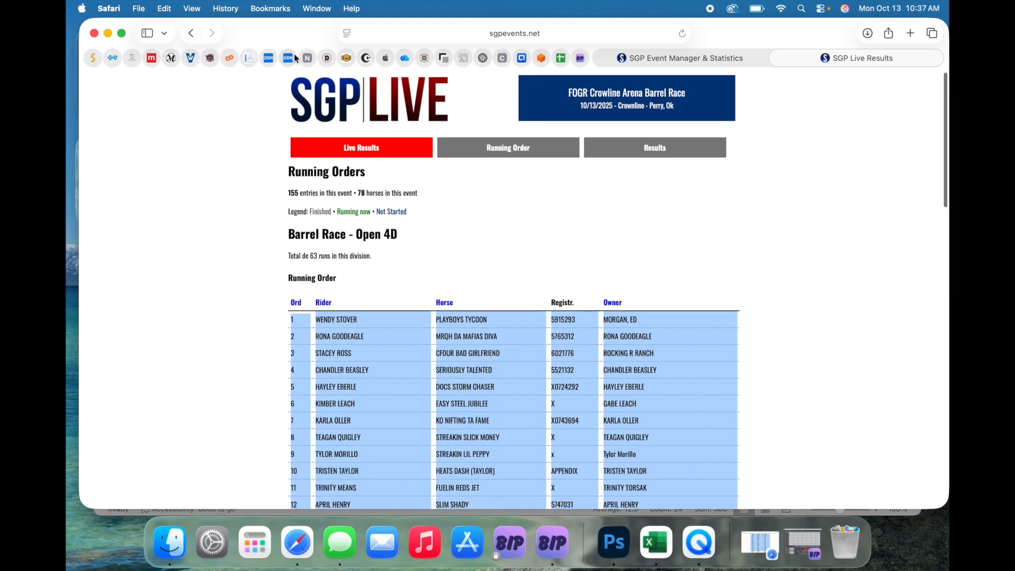
- Copy the selected Barrel Race - Open 4D running order rows and minimize the browser to reveal Excel
{"action": "scroll", "coordinate": [411, 297], "scroll_direction": "down", "scroll_amount": 5}
{"action": "right_click", "coordinate": [413, 296]}
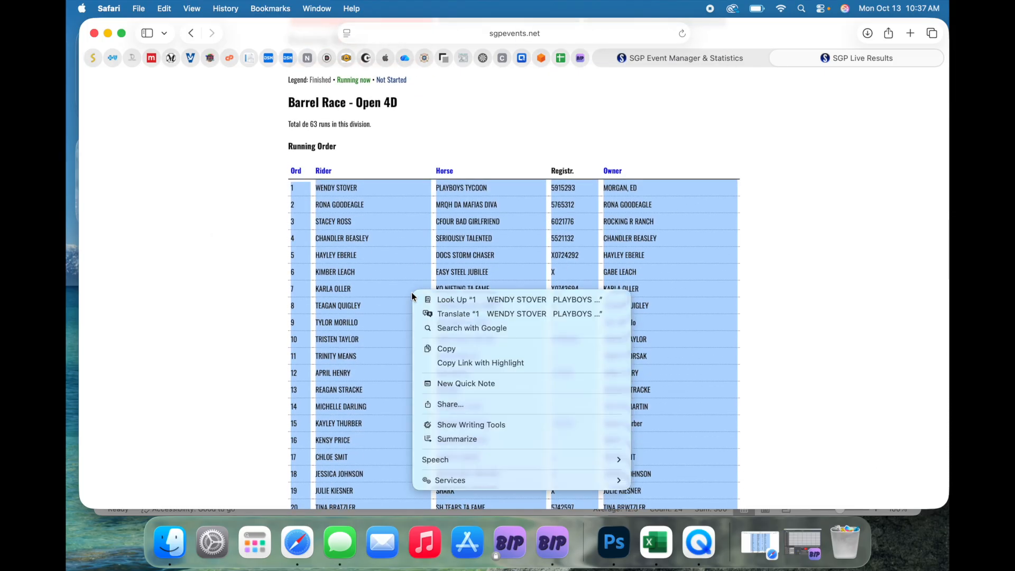
{"action": "left_click", "coordinate": [445, 350]}
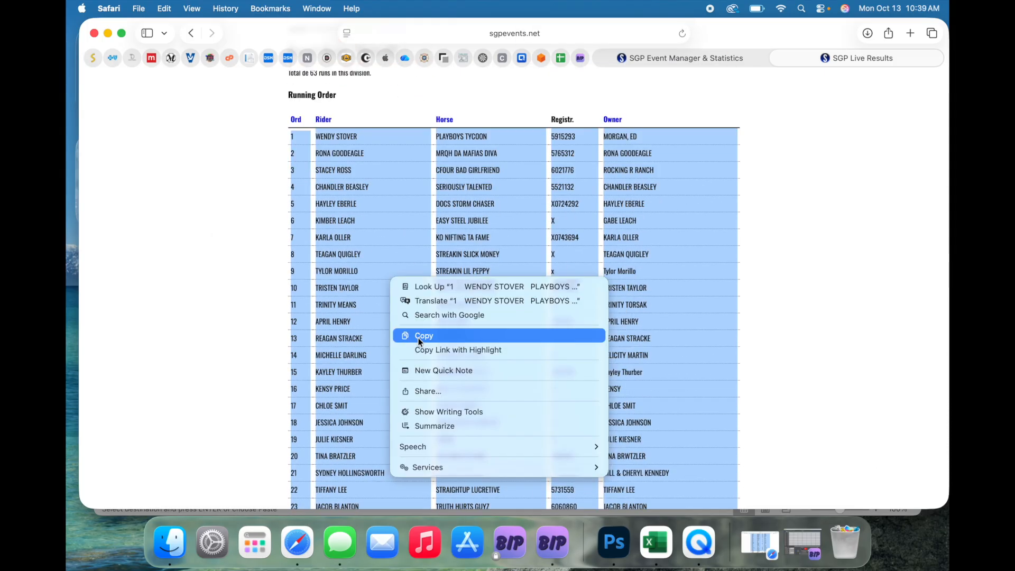
{"action": "left_click", "coordinate": [421, 340]}
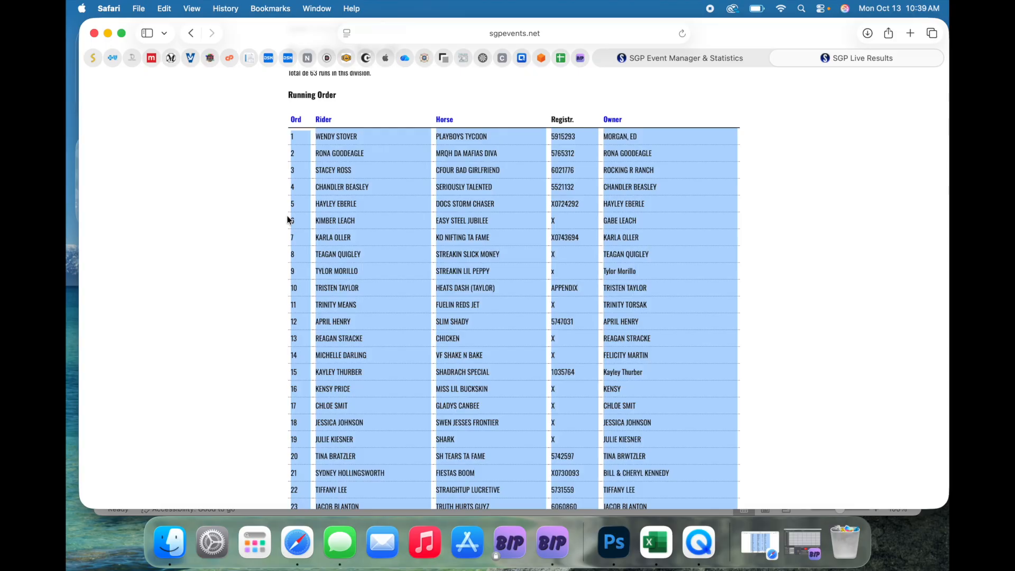
{"action": "left_click", "coordinate": [108, 34]}
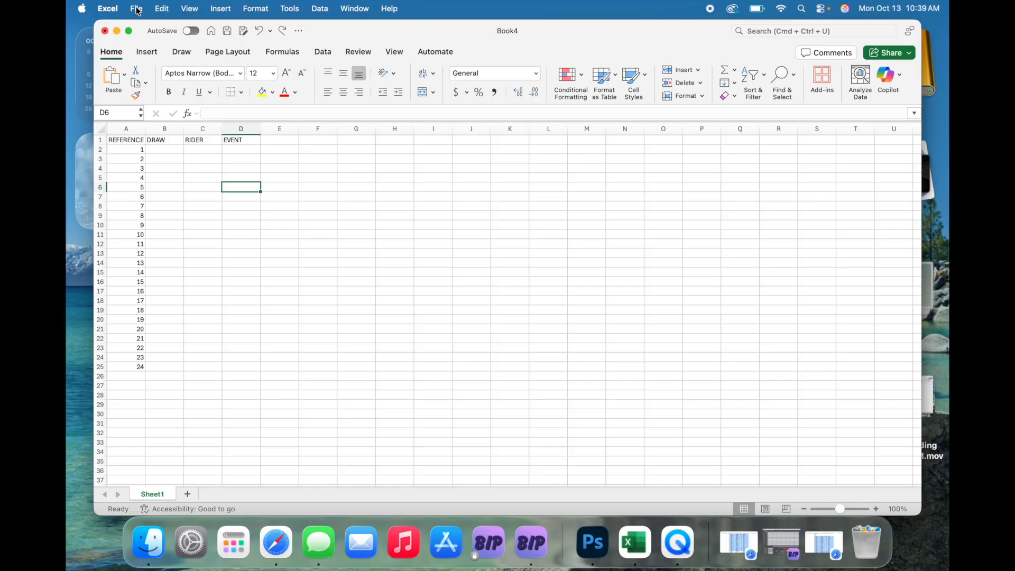
- Create a new blank workbook and paste the copied running order into it starting at cell A1
{"action": "left_click", "coordinate": [137, 9]}
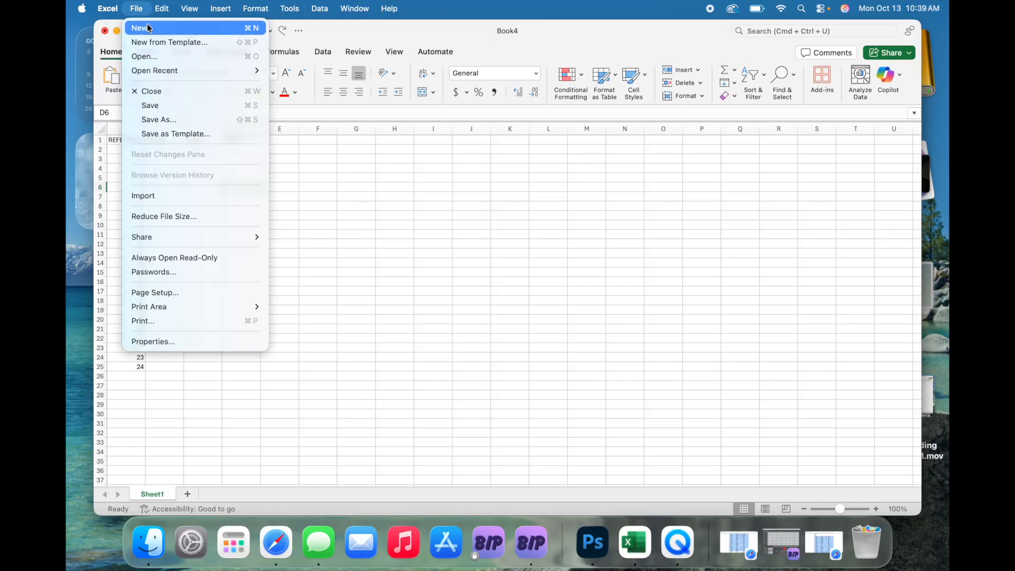
{"action": "left_click", "coordinate": [149, 28]}
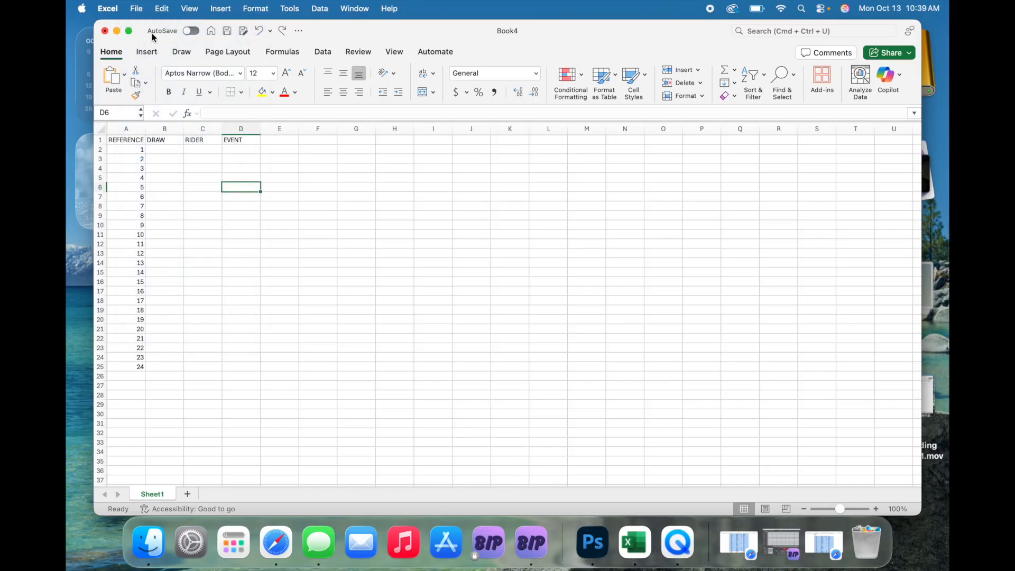
{"action": "right_click", "coordinate": [148, 167]}
{"action": "mouse_move", "coordinate": [167, 145]}
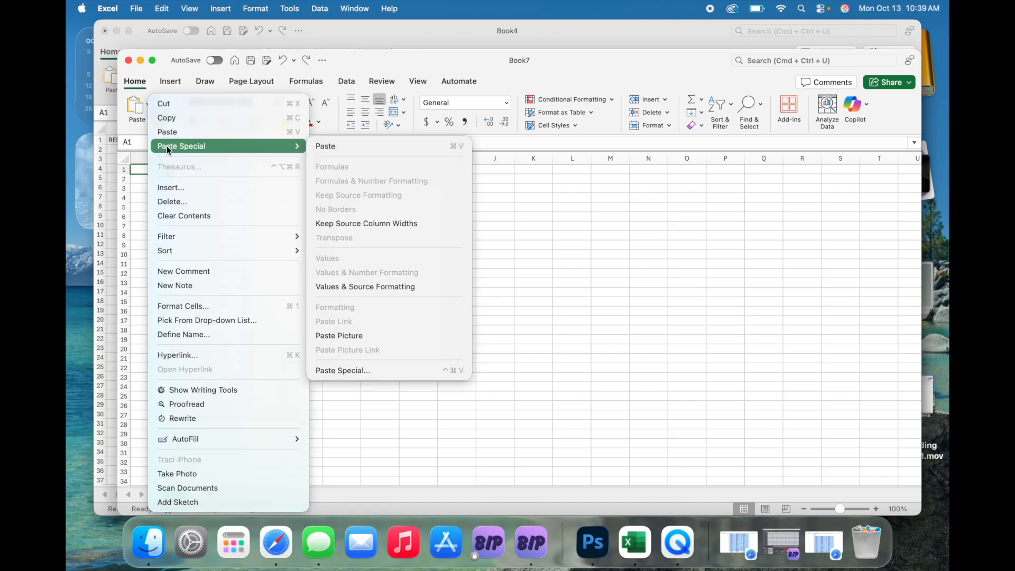
{"action": "left_click", "coordinate": [413, 146]}
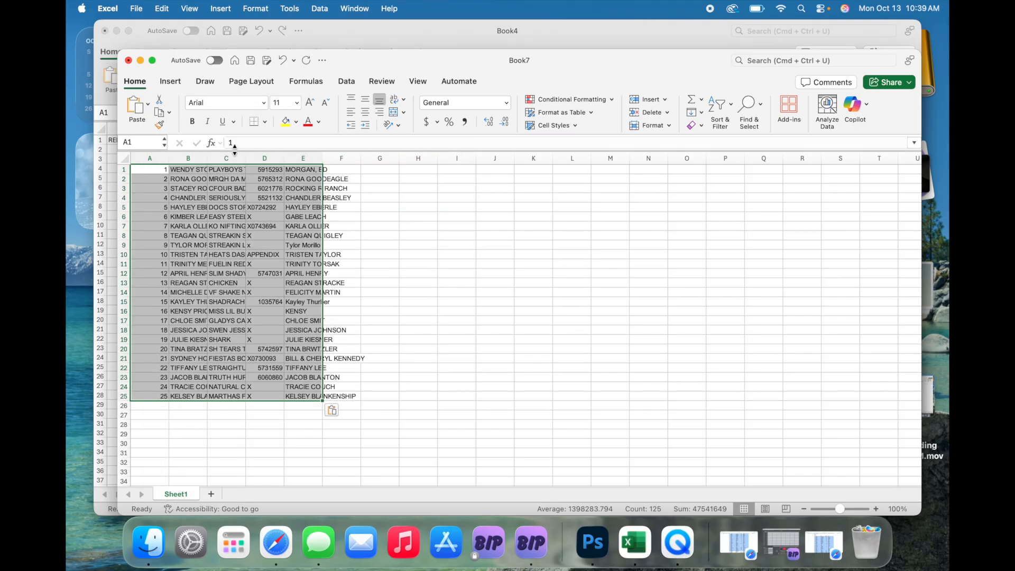
- Widen column B to show the full rider names, and copy the order numbers and riders in A1:B25
{"action": "left_click_drag", "start_coordinate": [208, 158], "coordinate": [333, 160]}
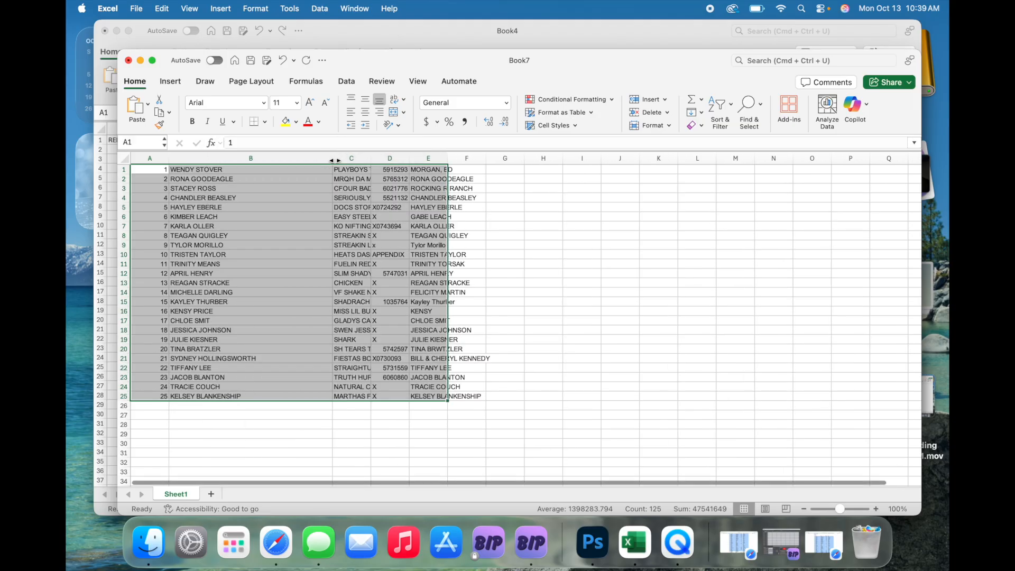
{"action": "left_click", "coordinate": [295, 199]}
{"action": "left_click_drag", "start_coordinate": [154, 169], "coordinate": [206, 395]}
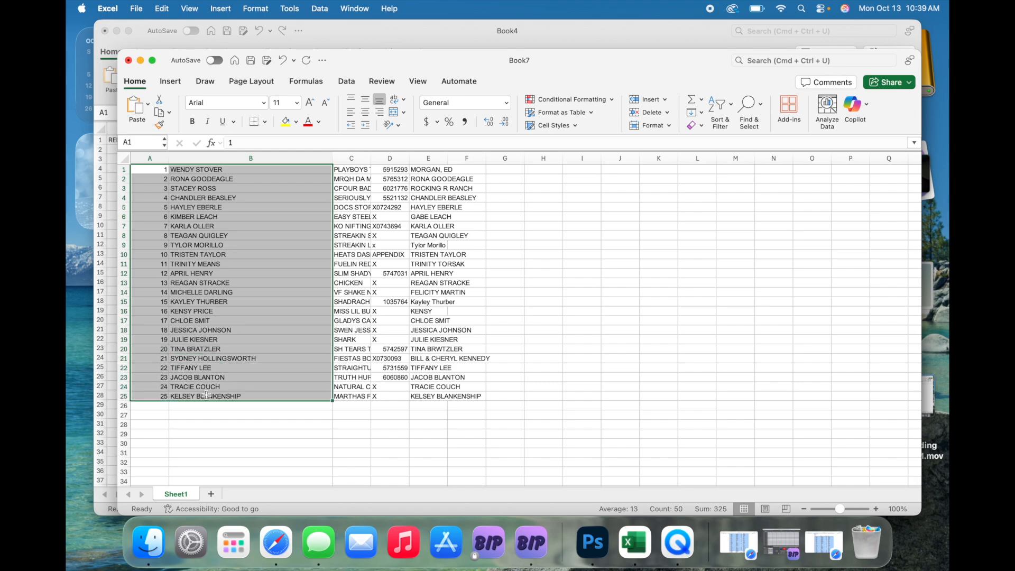
{"action": "right_click", "coordinate": [224, 308]}
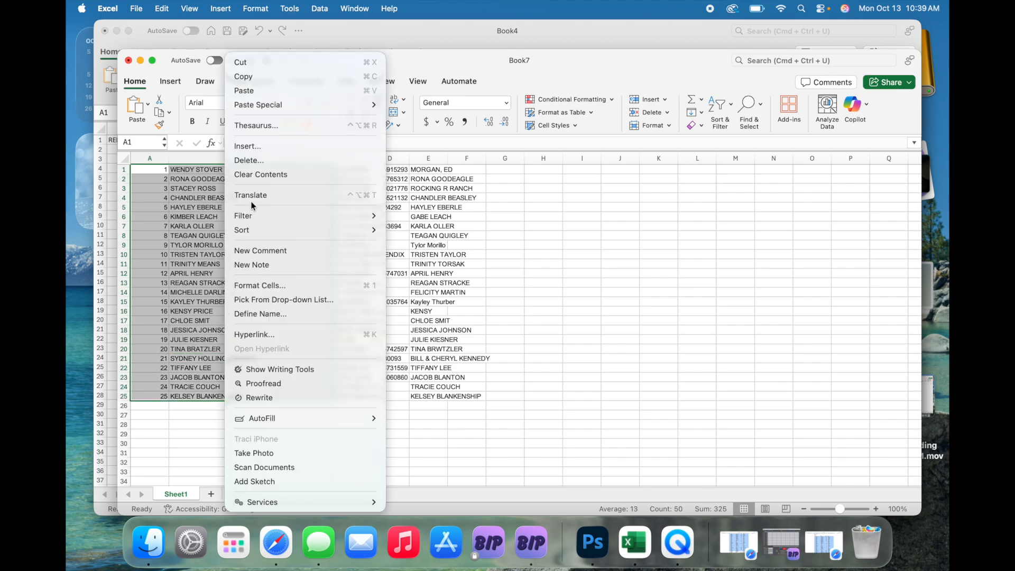
{"action": "left_click", "coordinate": [261, 78]}
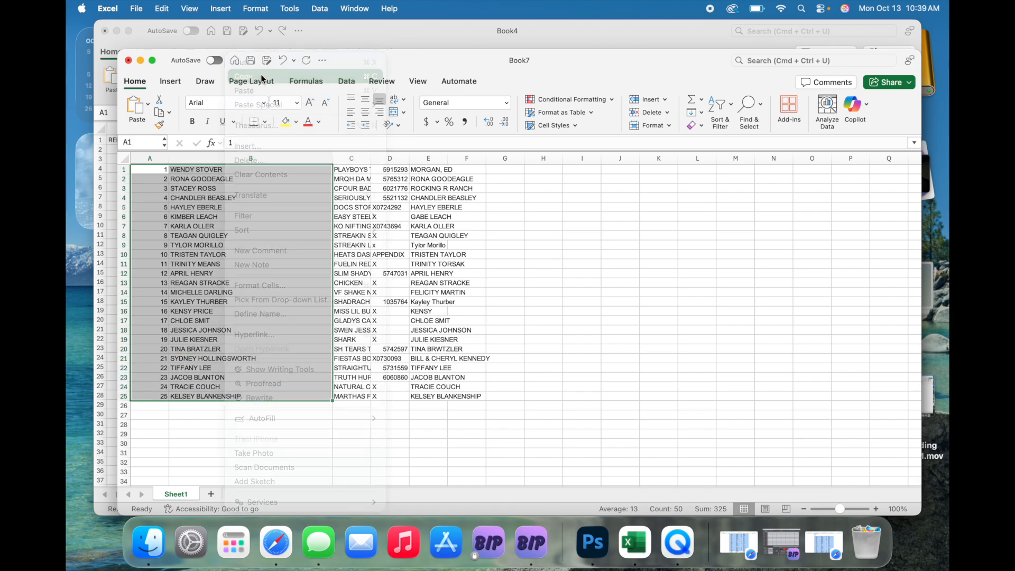
- Paste the copied cells as values only into Book4 from B2, under the DRAW and RIDER headings
{"action": "left_click", "coordinate": [160, 48]}
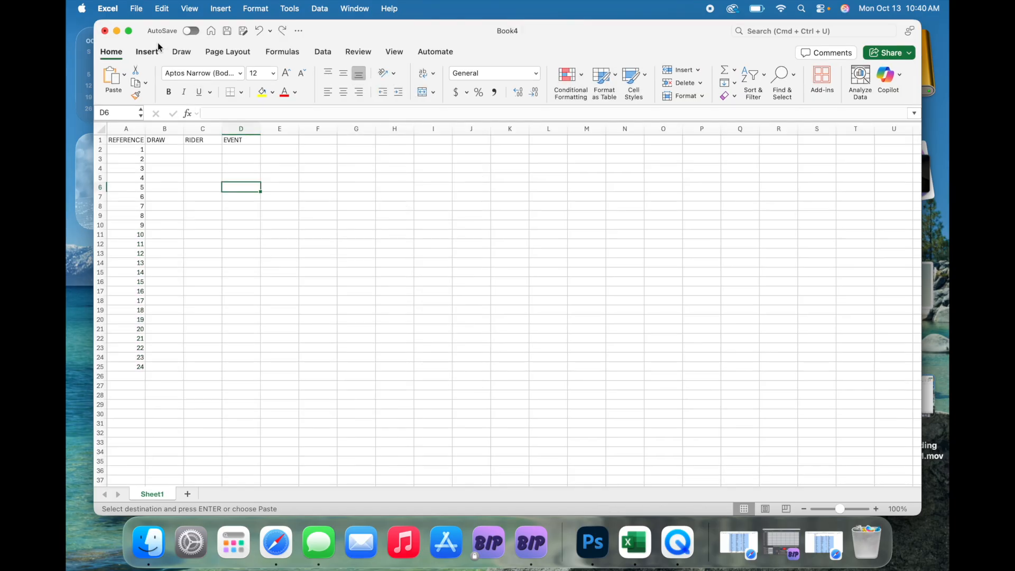
{"action": "left_click", "coordinate": [165, 149]}
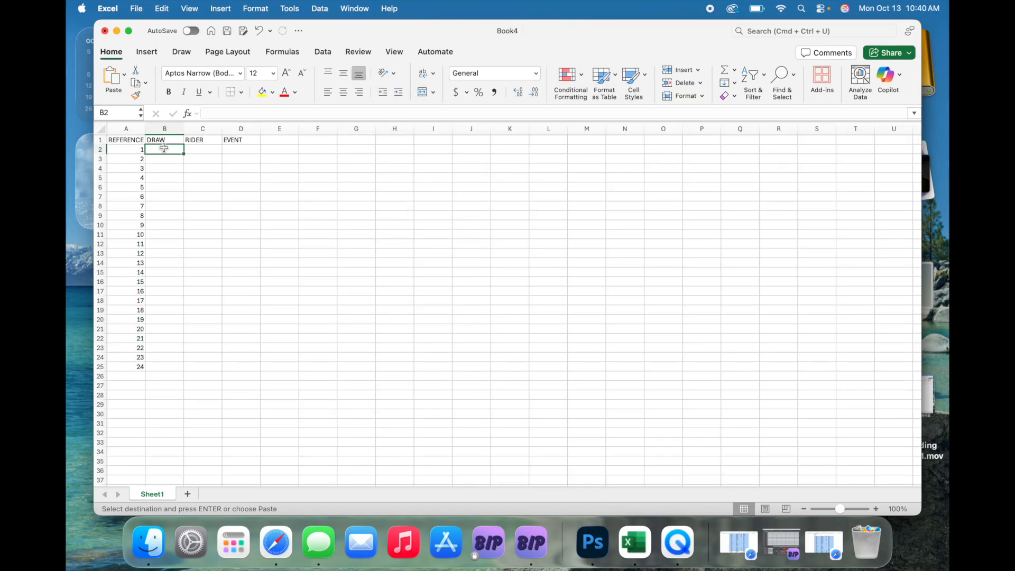
{"action": "right_click", "coordinate": [165, 149]}
{"action": "mouse_move", "coordinate": [235, 146]}
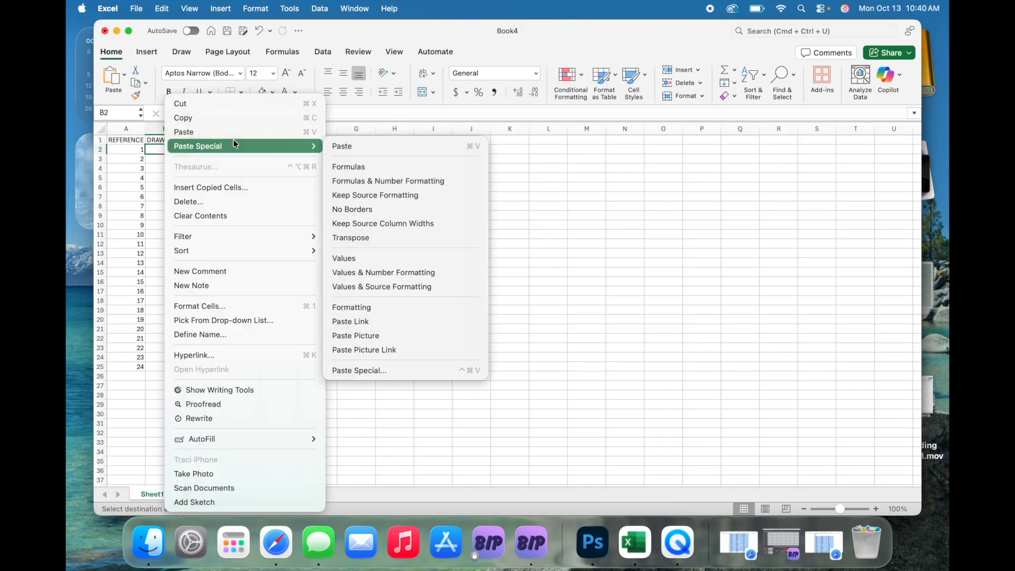
{"action": "left_click", "coordinate": [358, 262]}
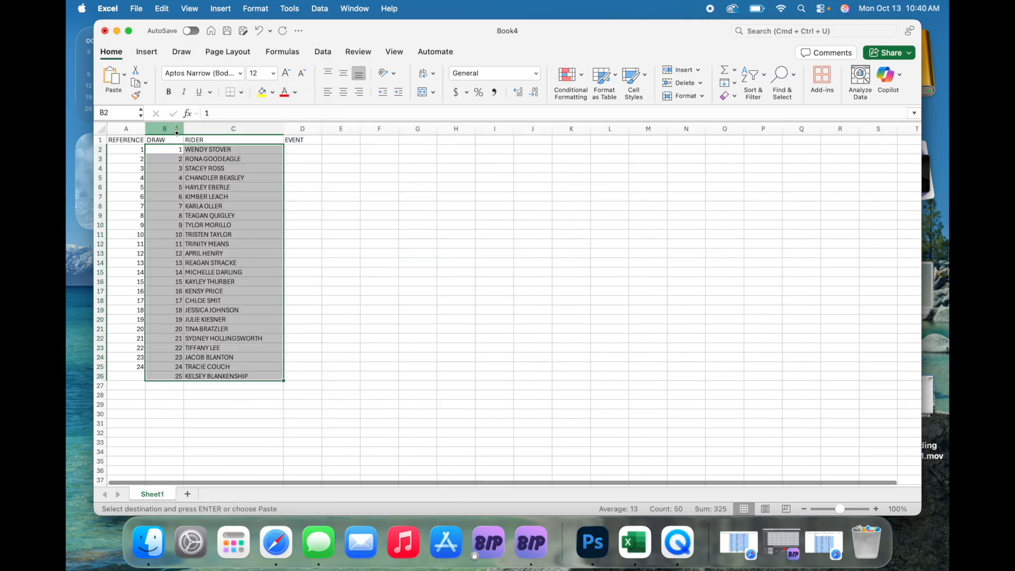
- Enter "BIP SAMPLEDRAWSHEET" in D2 under EVENT and fill it down to D26
{"action": "left_click", "coordinate": [311, 149]}
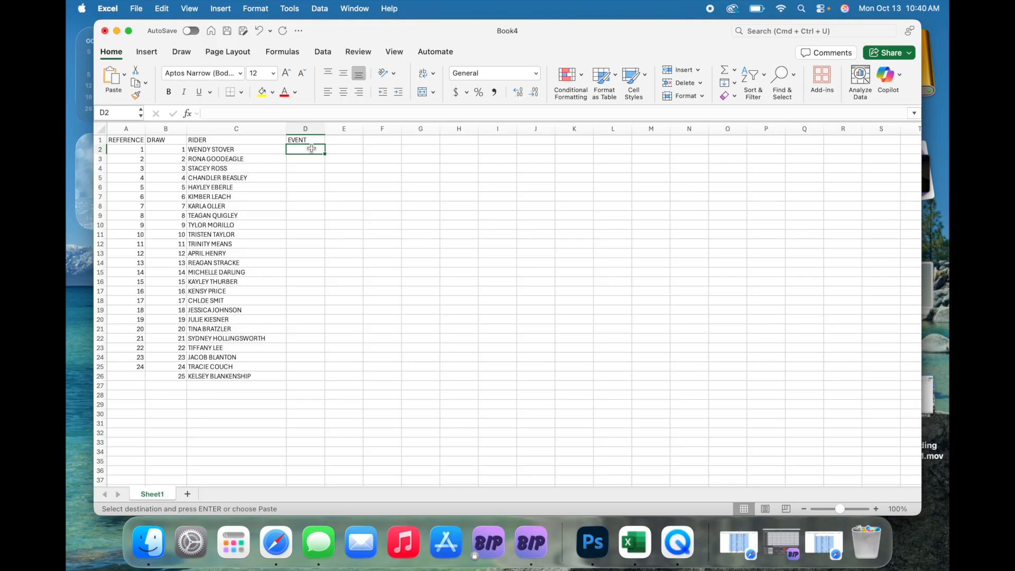
{"action": "type", "text": "BIP T"}
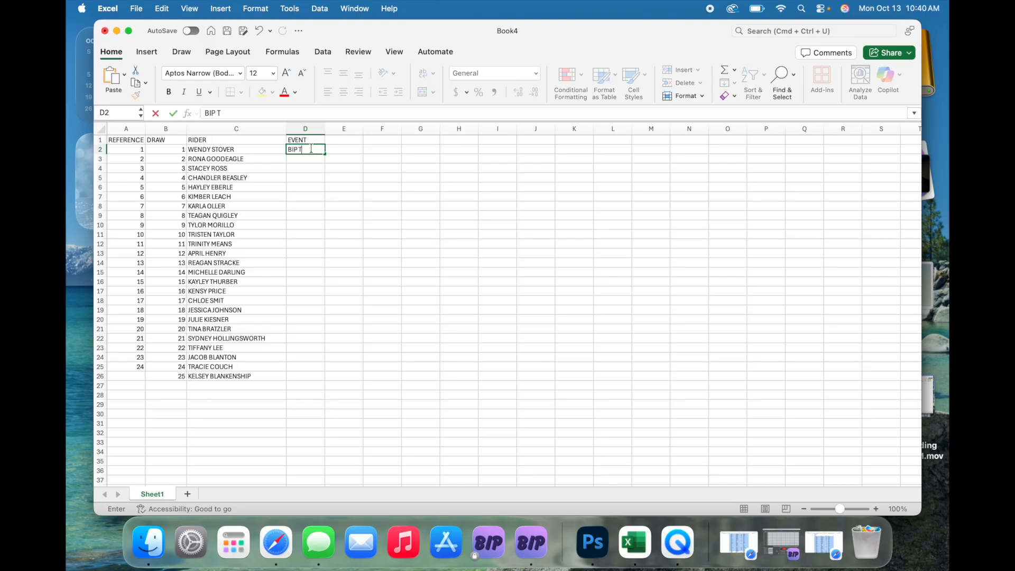
{"action": "key", "text": "BackSpace"}
{"action": "type", "text": "SAMPLEDRAWSHEET"}
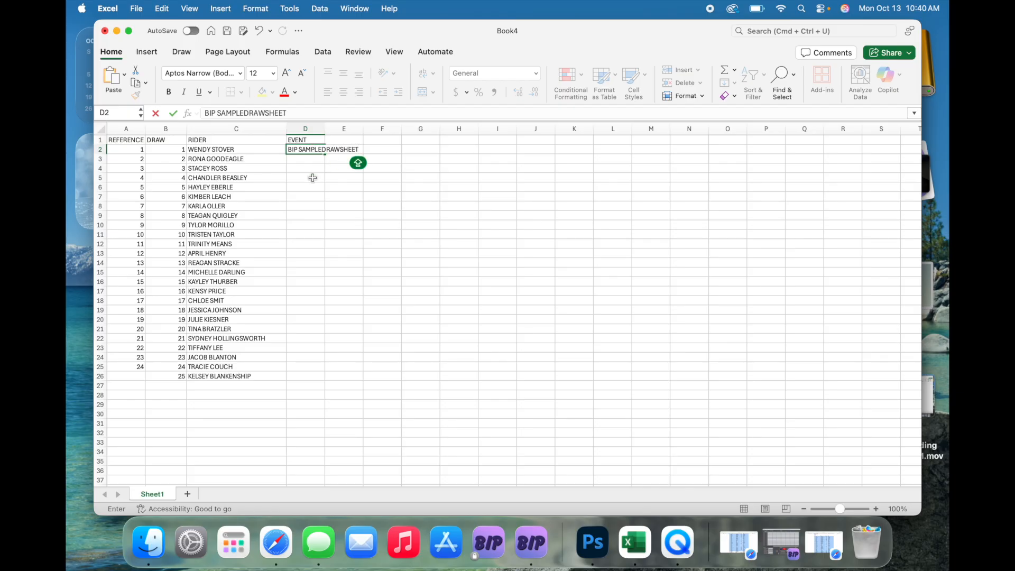
{"action": "left_click", "coordinate": [312, 177]}
{"action": "left_click", "coordinate": [316, 152]}
{"action": "left_click_drag", "start_coordinate": [324, 154], "coordinate": [320, 384]}
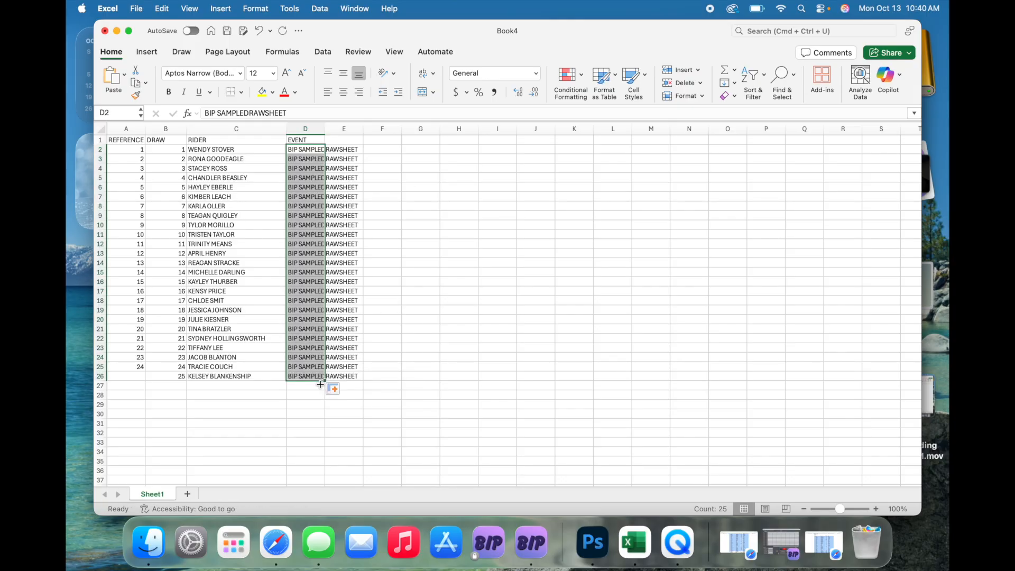
{"action": "left_click", "coordinate": [270, 435]}
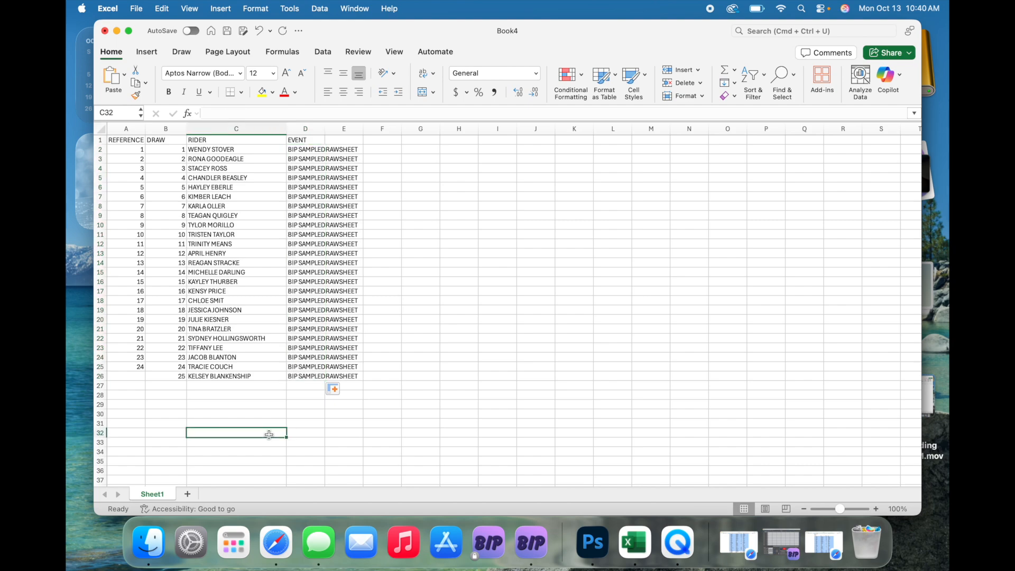
- Widen column D to fit the event text and enter reference number 25 in A26
{"action": "left_click_drag", "start_coordinate": [325, 129], "coordinate": [413, 130]}
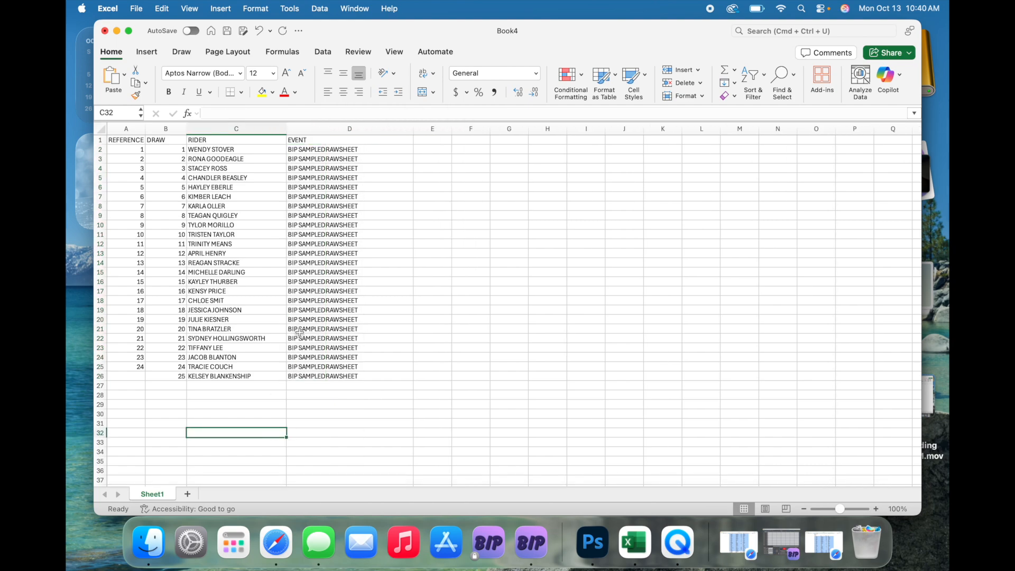
{"action": "left_click", "coordinate": [138, 375]}
{"action": "type", "text": "25"}
{"action": "key", "text": "Return"}
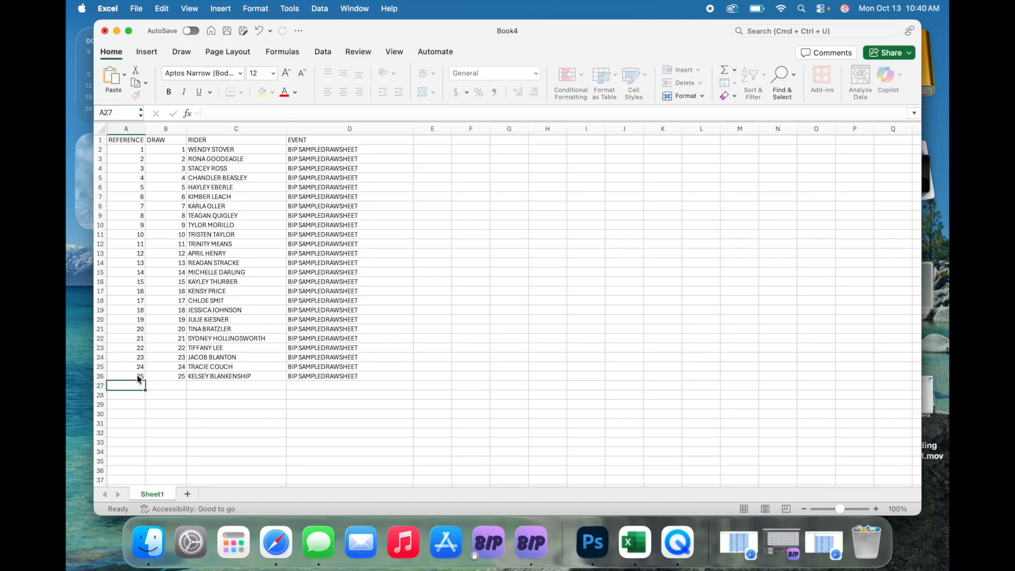
- Save the workbook as DRAWSHEET 1 in the DRAW SHEETS FOR EVENT folder, under Events and 1-DRAW SHEET EVENT
{"action": "left_click", "coordinate": [137, 9]}
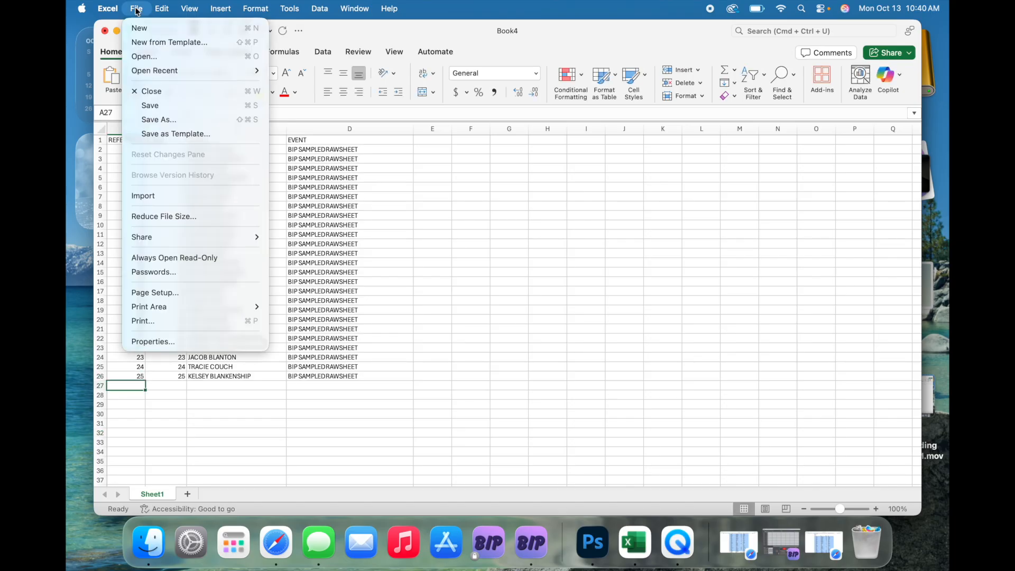
{"action": "left_click", "coordinate": [356, 374]}
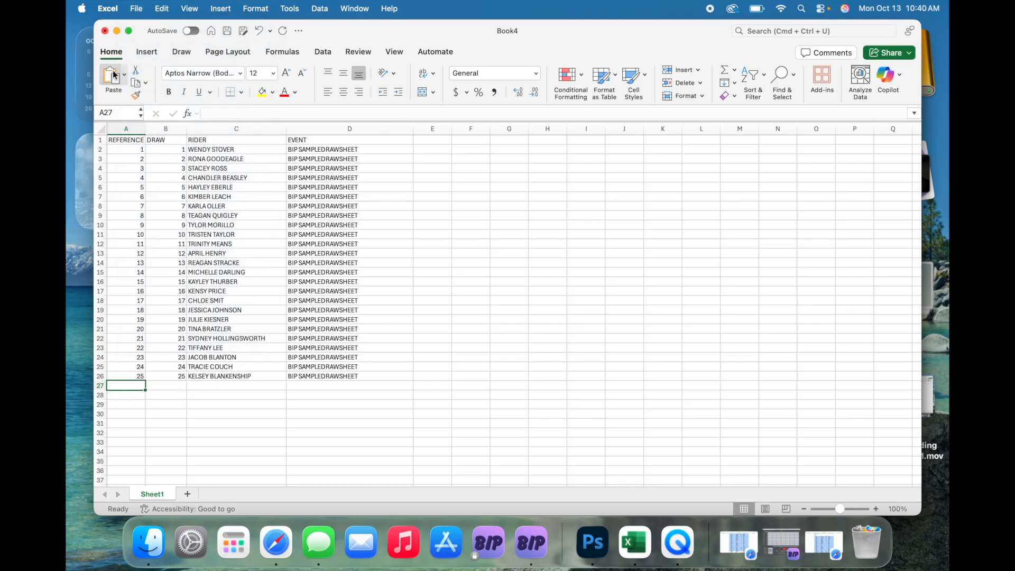
{"action": "left_click", "coordinate": [142, 10]}
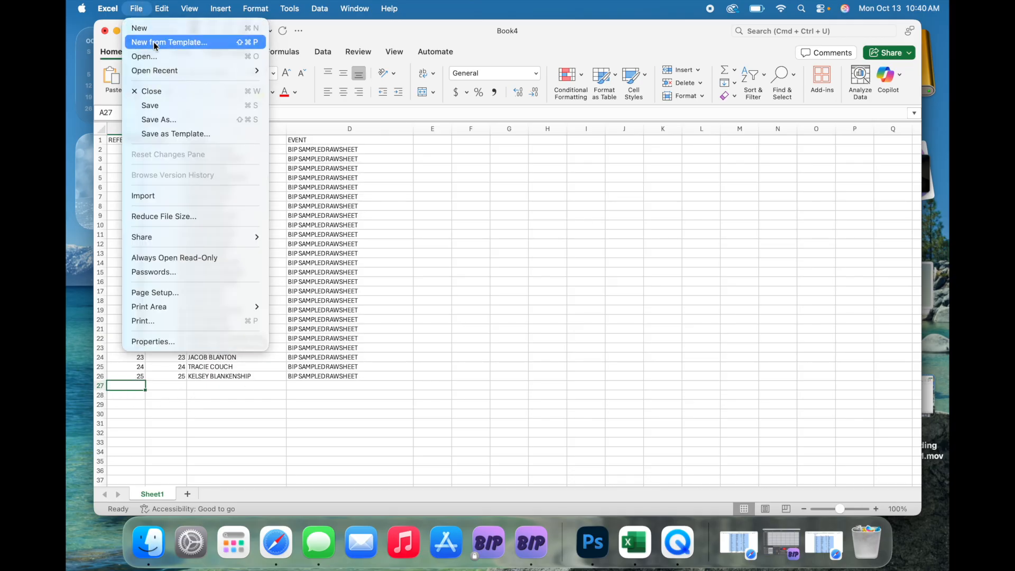
{"action": "left_click", "coordinate": [165, 121]}
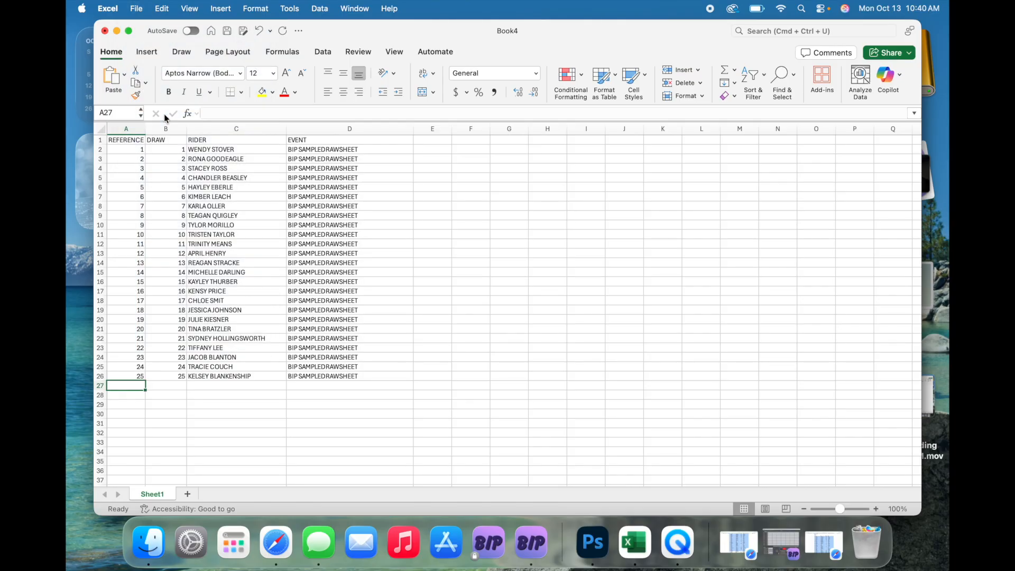
{"action": "left_click", "coordinate": [204, 172]}
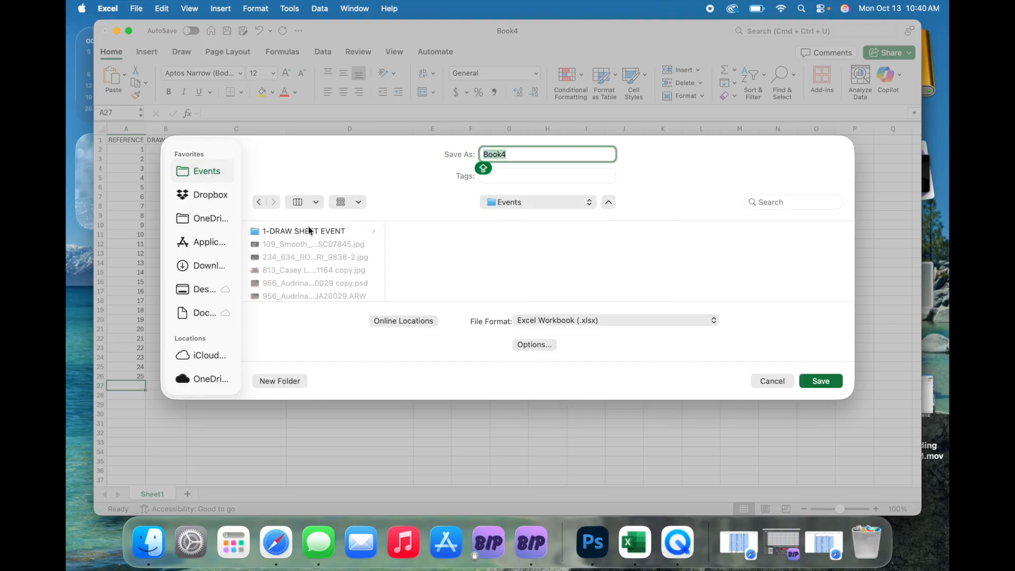
{"action": "left_click", "coordinate": [308, 232]}
{"action": "left_click", "coordinate": [473, 245]}
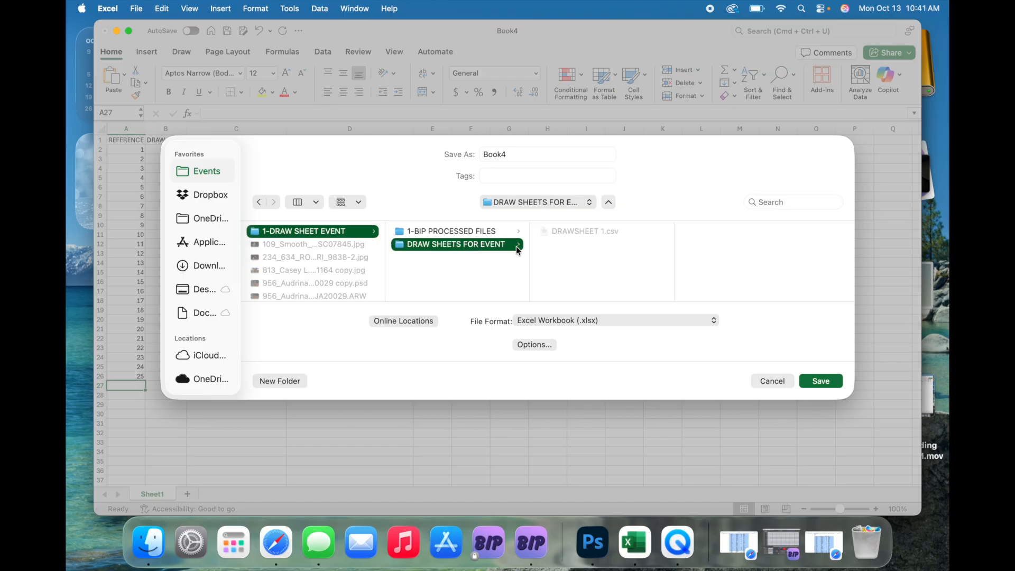
{"action": "left_click", "coordinate": [586, 235]}
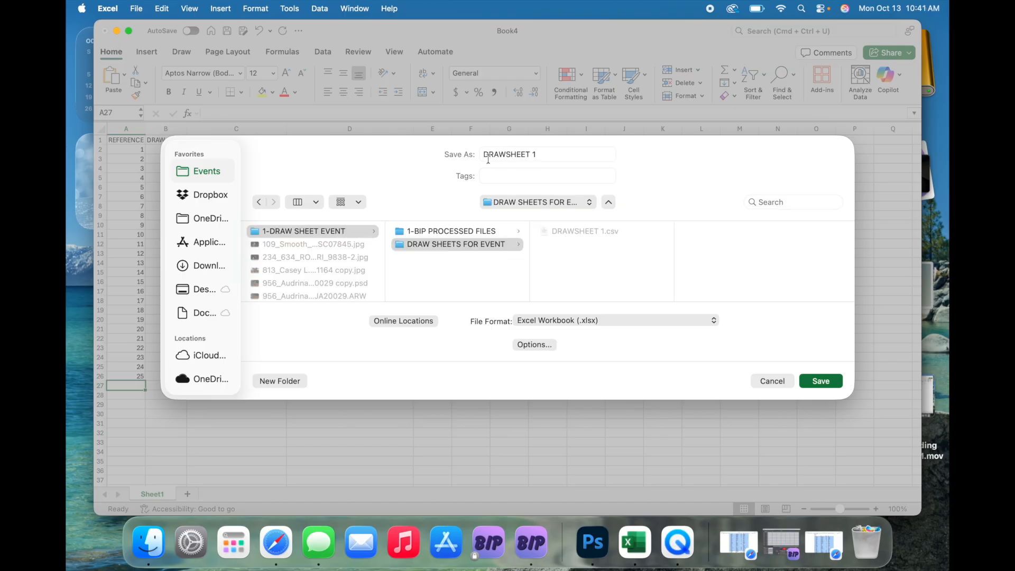
{"action": "left_click", "coordinate": [821, 380]}
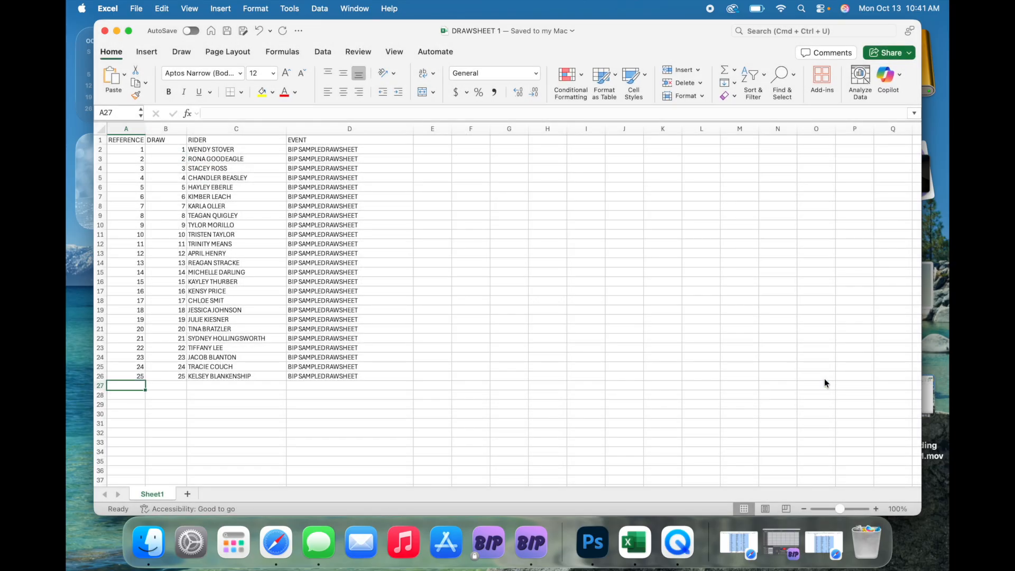
{"action": "left_click", "coordinate": [532, 543]}
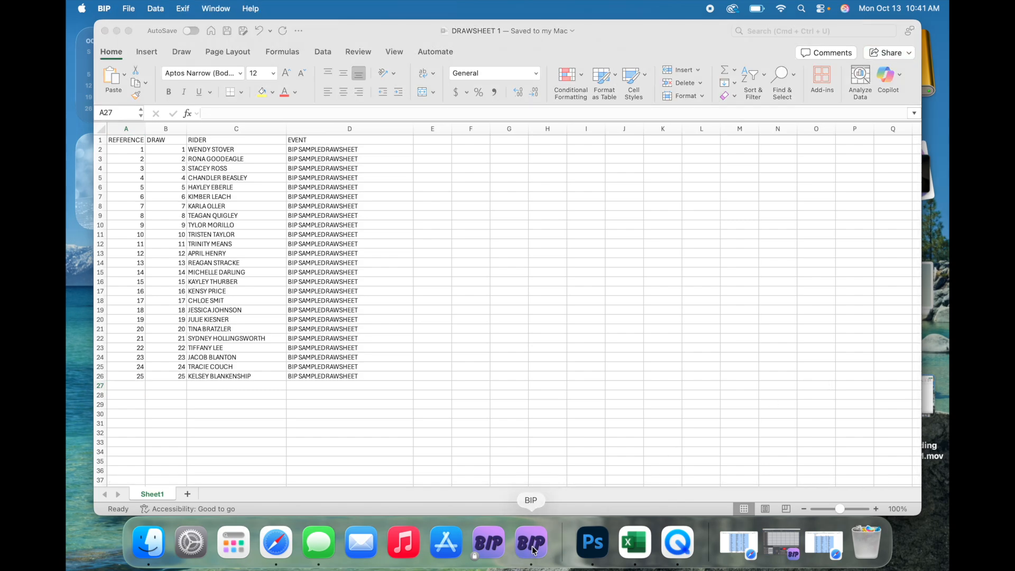
{"action": "left_click", "coordinate": [782, 545]}
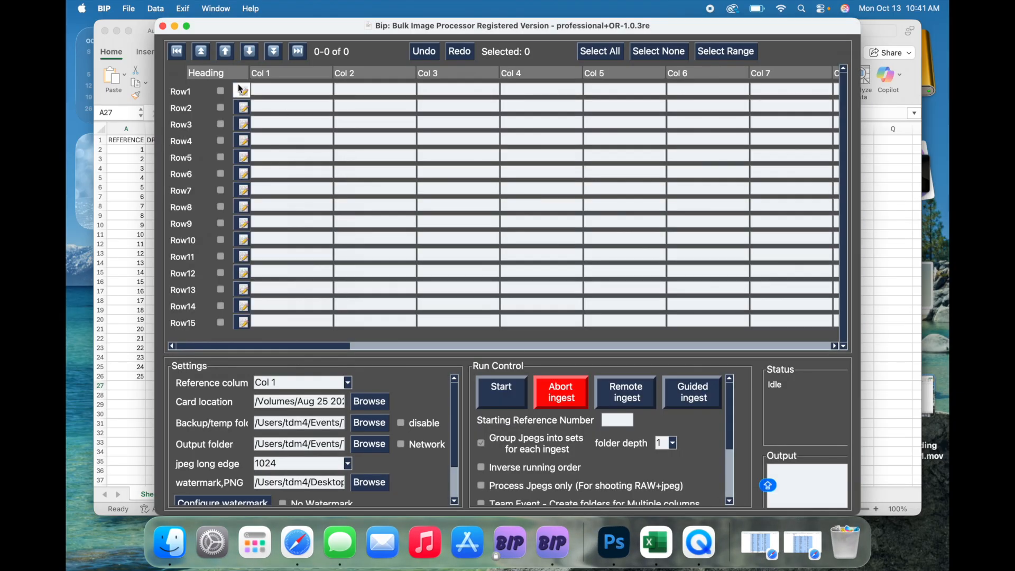
{"action": "left_click", "coordinate": [132, 9]}
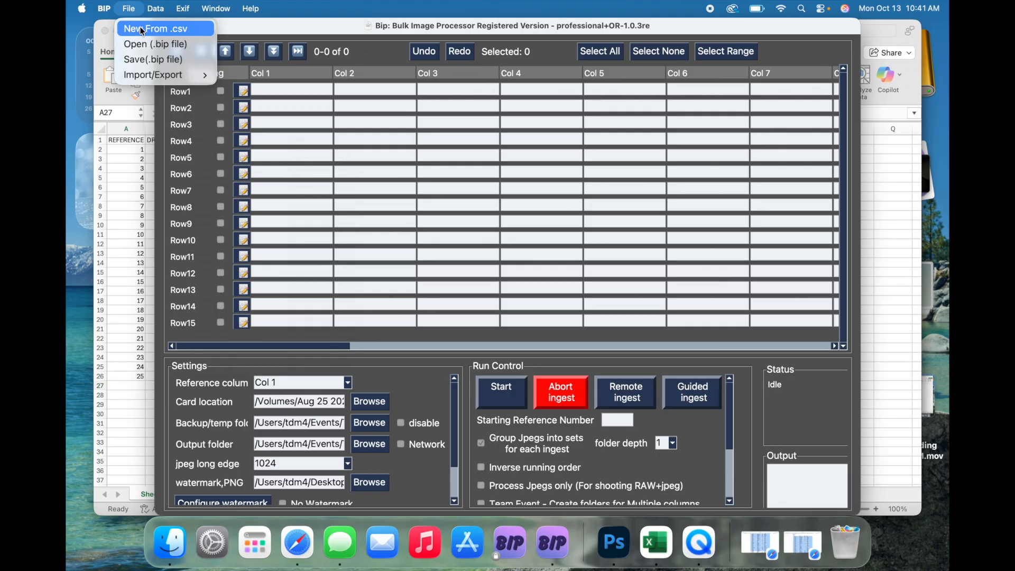
{"action": "left_click", "coordinate": [116, 258]}
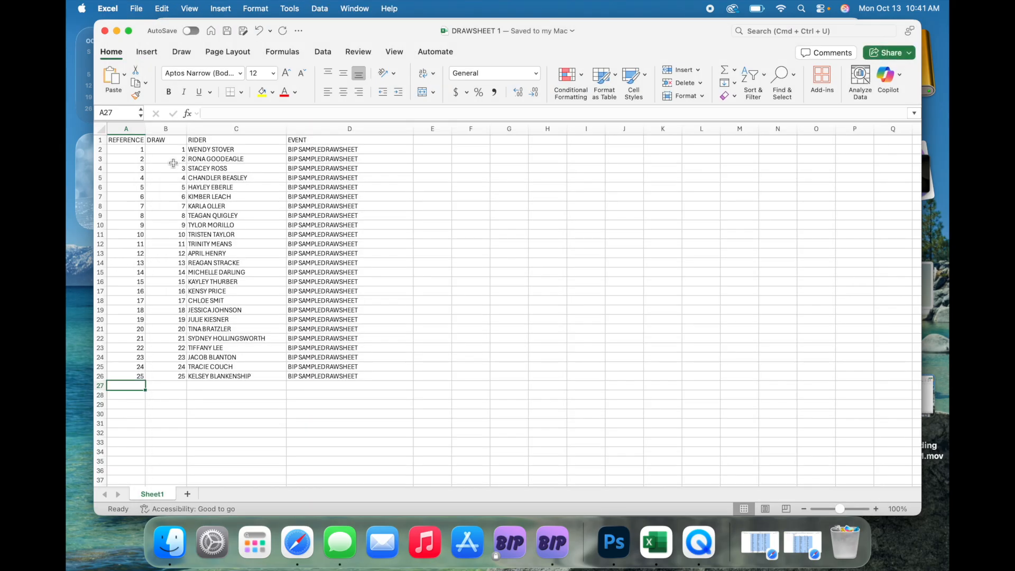
- Save the sheet as DRAWSHEET 1 in CSV UTF-8 (Comma delimited) format in DRAW SHEETS FOR EVENT, replacing the existing file
{"action": "left_click", "coordinate": [137, 9]}
{"action": "left_click", "coordinate": [159, 119]}
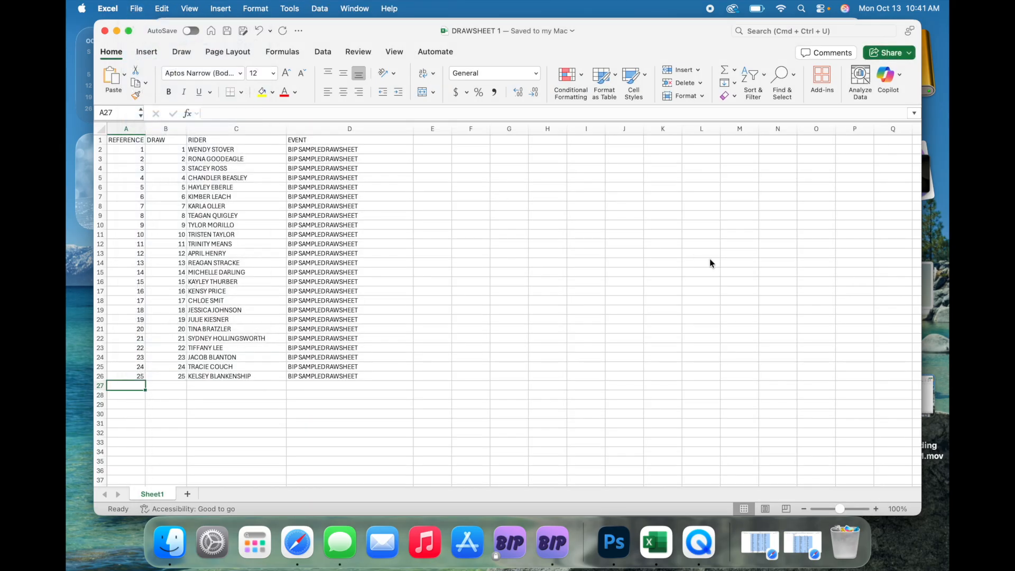
{"action": "left_click", "coordinate": [614, 321]}
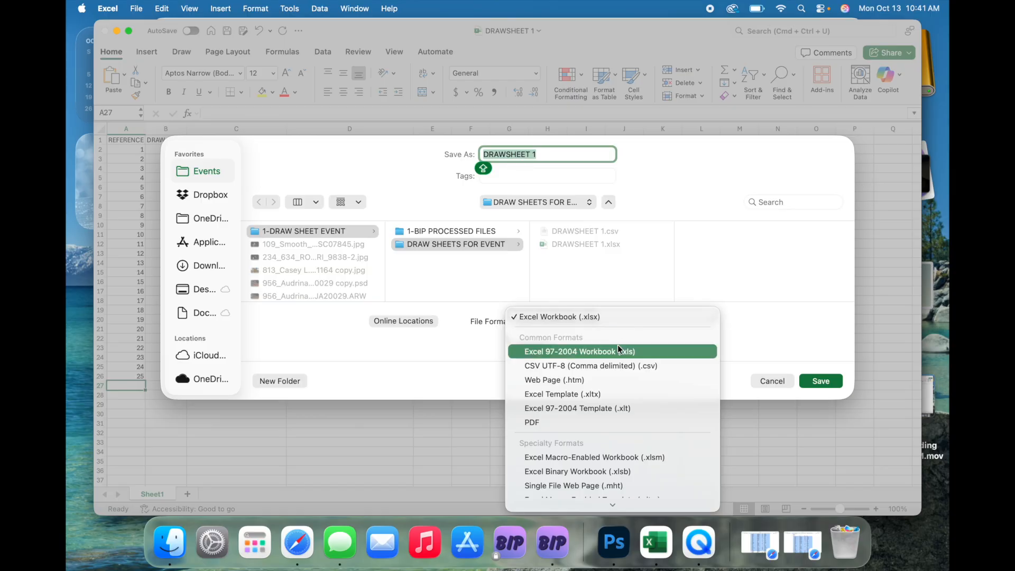
{"action": "left_click", "coordinate": [614, 368]}
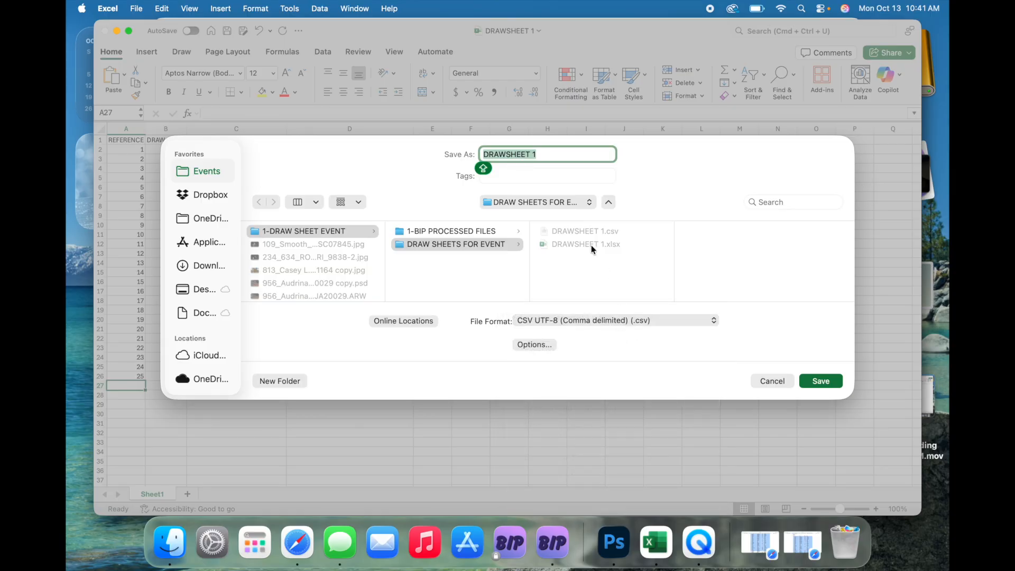
{"action": "left_click", "coordinate": [822, 381]}
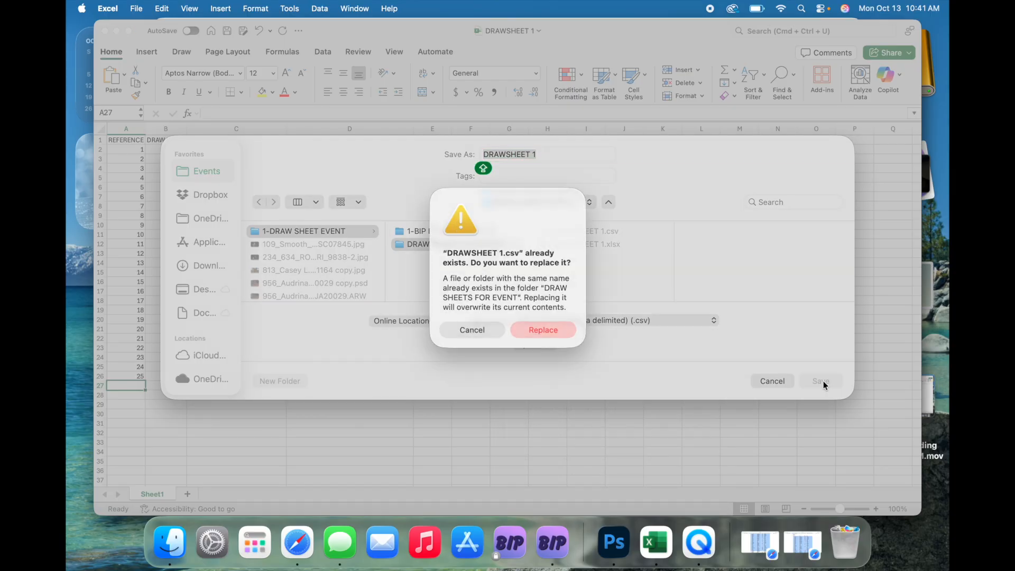
{"action": "left_click", "coordinate": [539, 325]}
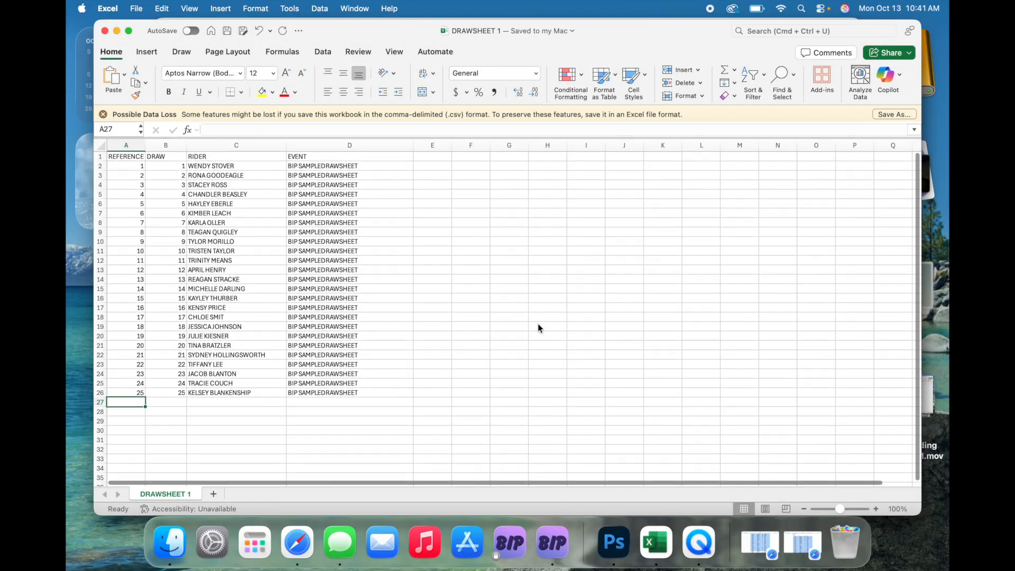
- Switch to BIP and start a new draw sheet from DRAWSHEET 1.csv in Events, 1-DRAW SHEET EVENT, DRAW SHEETS FOR EVENT
{"action": "left_click", "coordinate": [552, 542]}
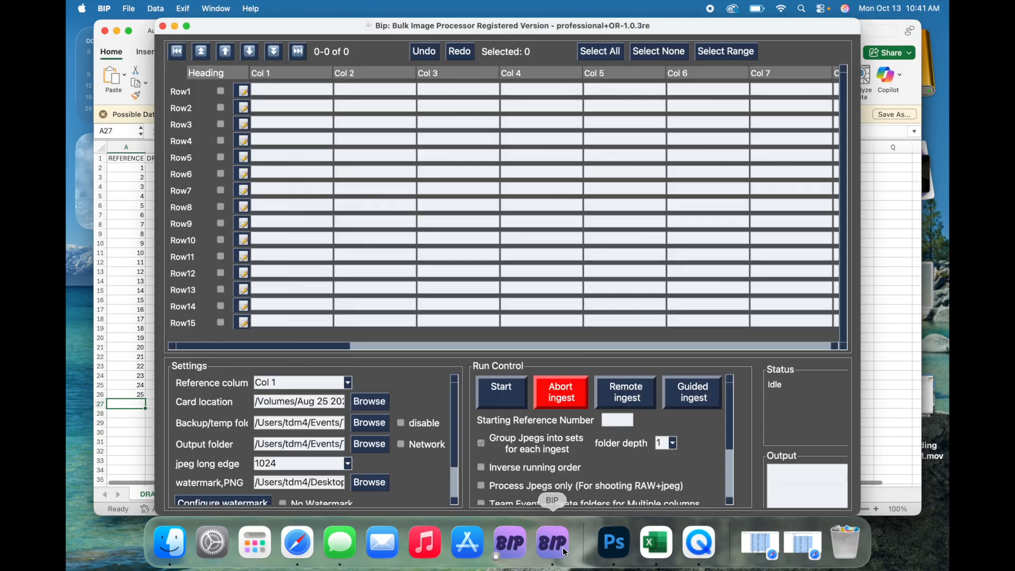
{"action": "left_click", "coordinate": [128, 9]}
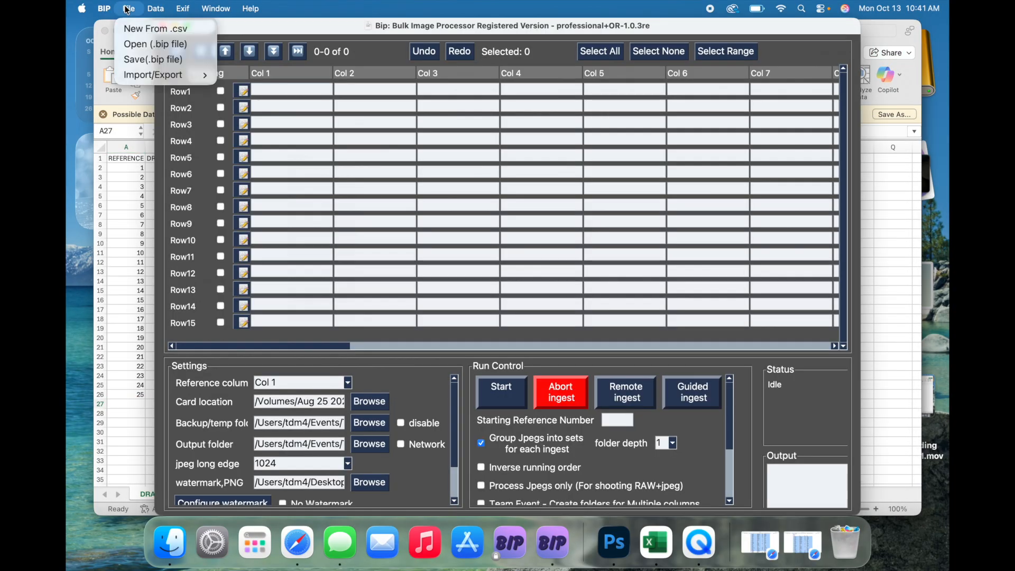
{"action": "left_click", "coordinate": [137, 25]}
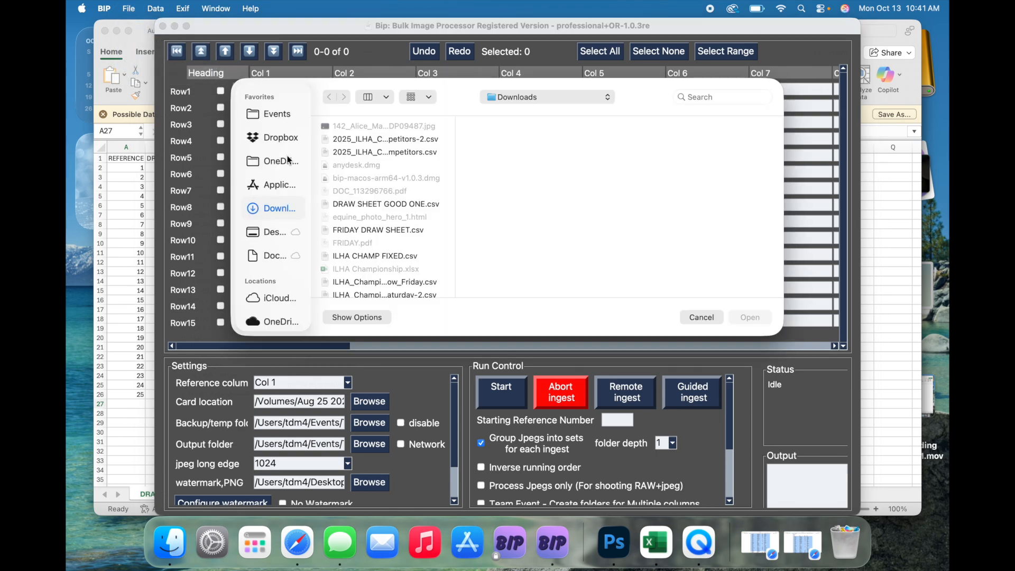
{"action": "left_click", "coordinate": [280, 114]}
{"action": "left_click", "coordinate": [379, 127]}
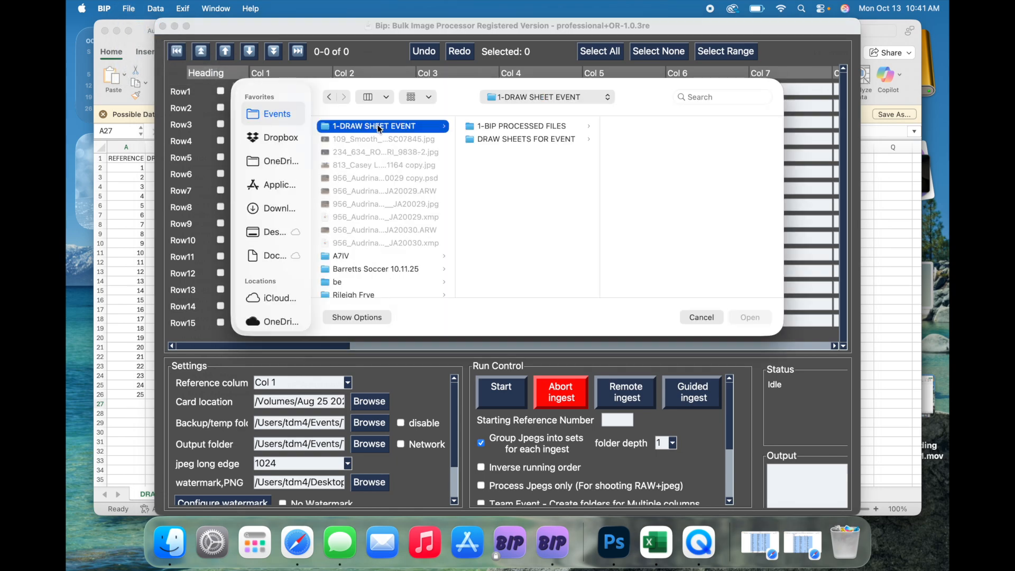
{"action": "left_click", "coordinate": [494, 139]}
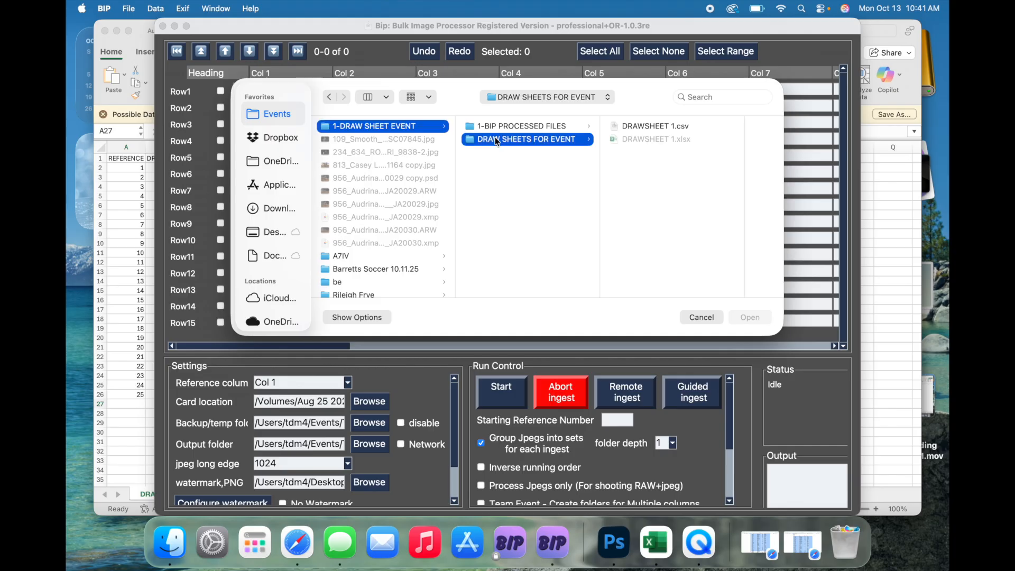
{"action": "left_click", "coordinate": [682, 127]}
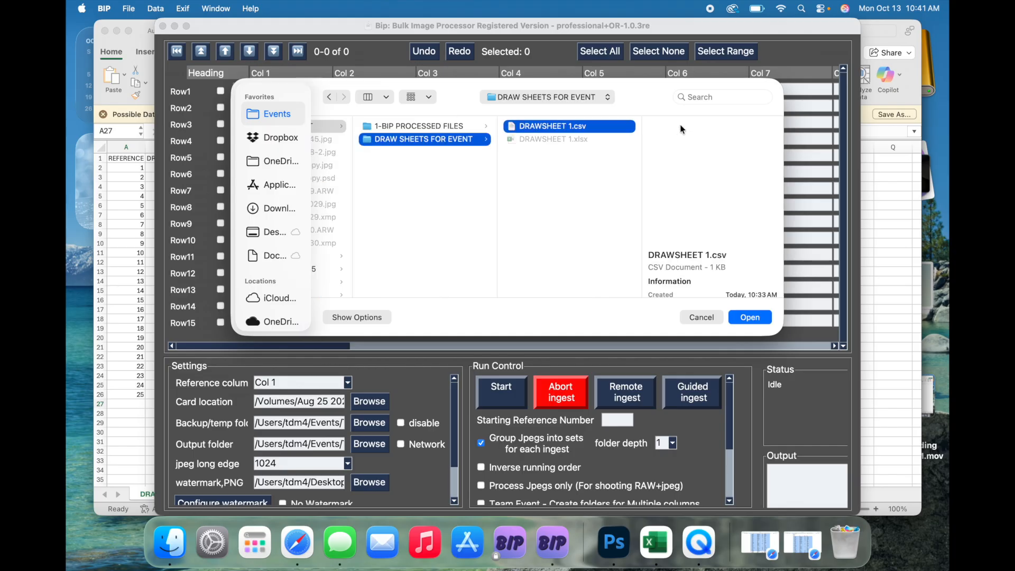
{"action": "left_click", "coordinate": [755, 317]}
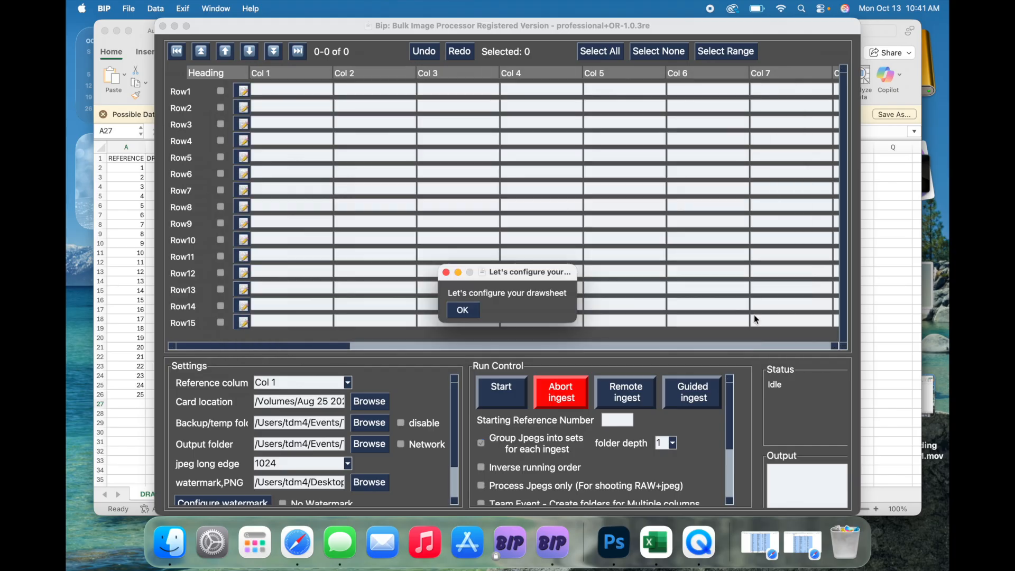
{"action": "left_click", "coordinate": [463, 312]}
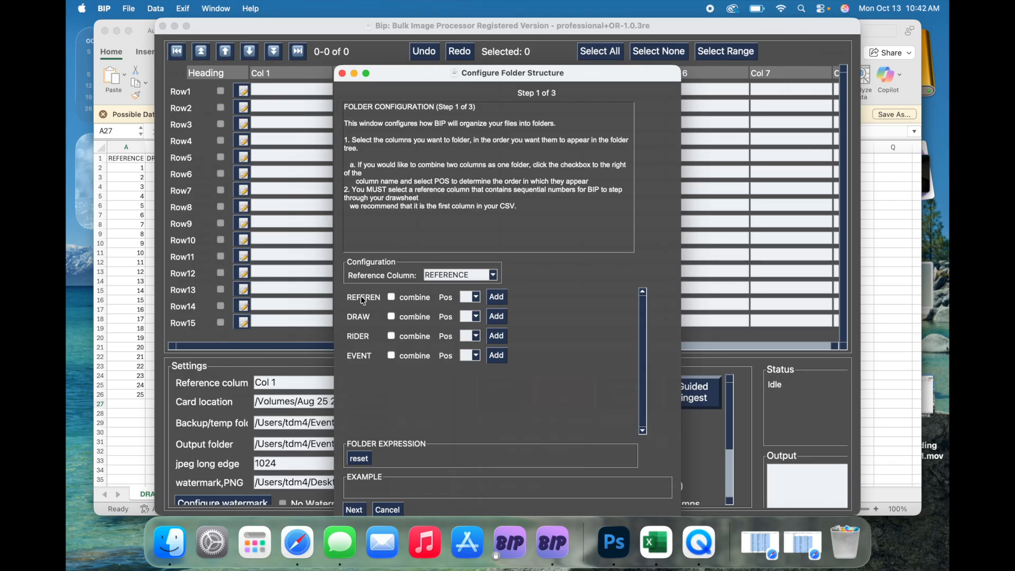
{"action": "left_click", "coordinate": [497, 355]}
{"action": "left_click", "coordinate": [497, 337]}
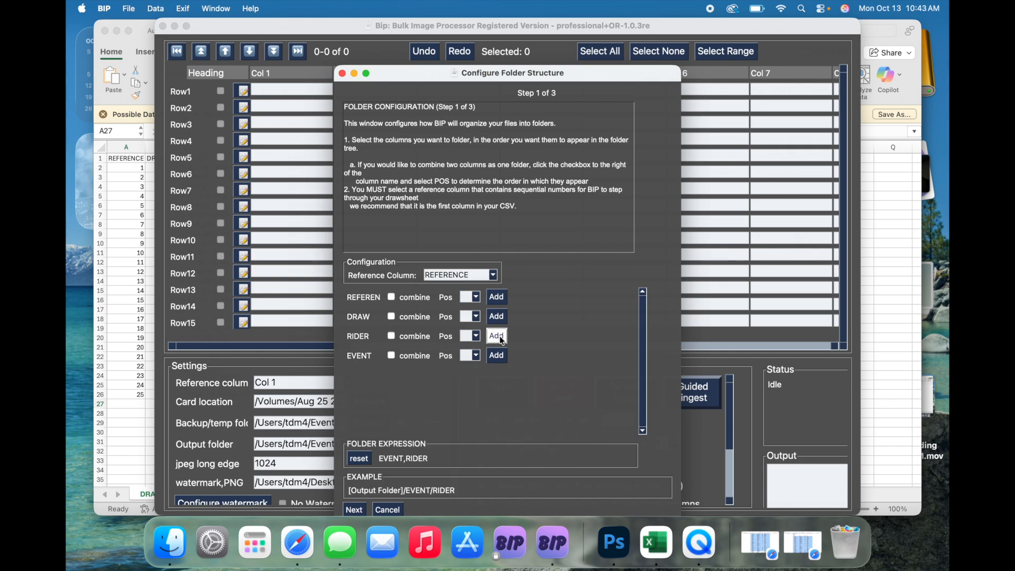
{"action": "left_click", "coordinate": [368, 459]}
- Build the folder expression EVENT,RIDER with REFERENCE as the reference column and continue to the filename configuration
{"action": "left_click", "coordinate": [498, 357]}
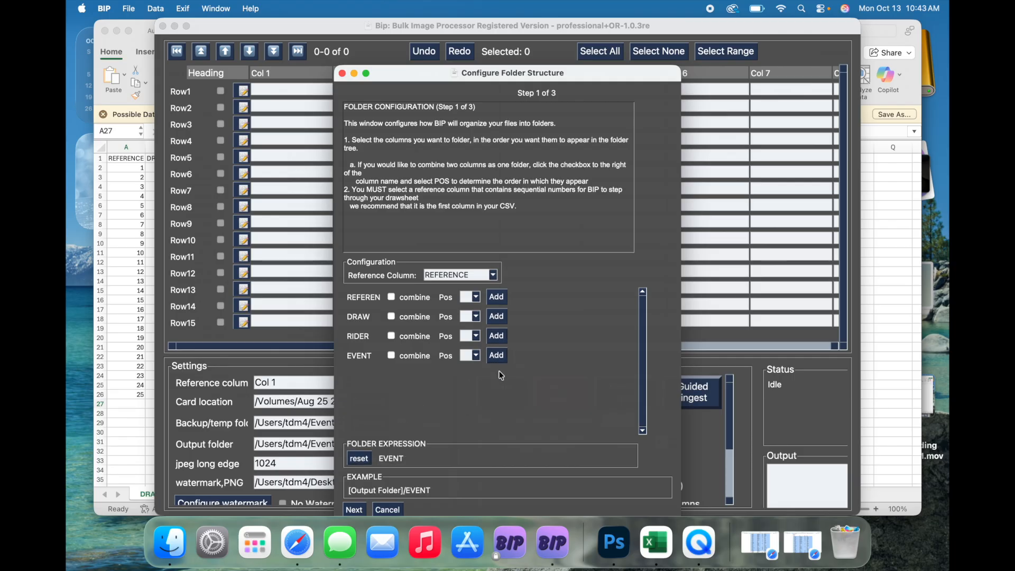
{"action": "left_click", "coordinate": [499, 341]}
{"action": "left_click", "coordinate": [492, 275]}
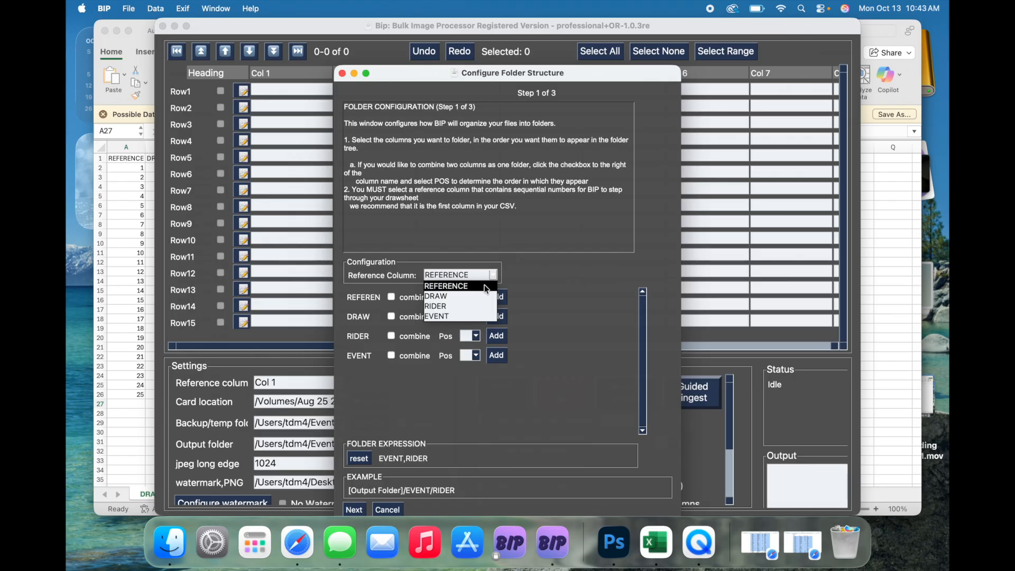
{"action": "left_click", "coordinate": [487, 286]}
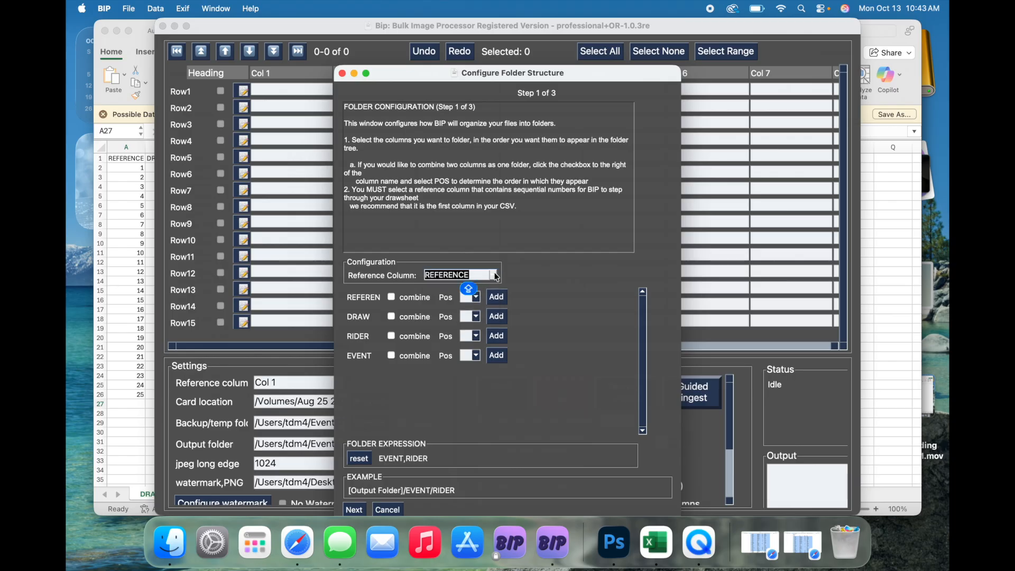
{"action": "left_click", "coordinate": [494, 275]}
{"action": "left_click", "coordinate": [486, 289]}
{"action": "left_click", "coordinate": [355, 511]}
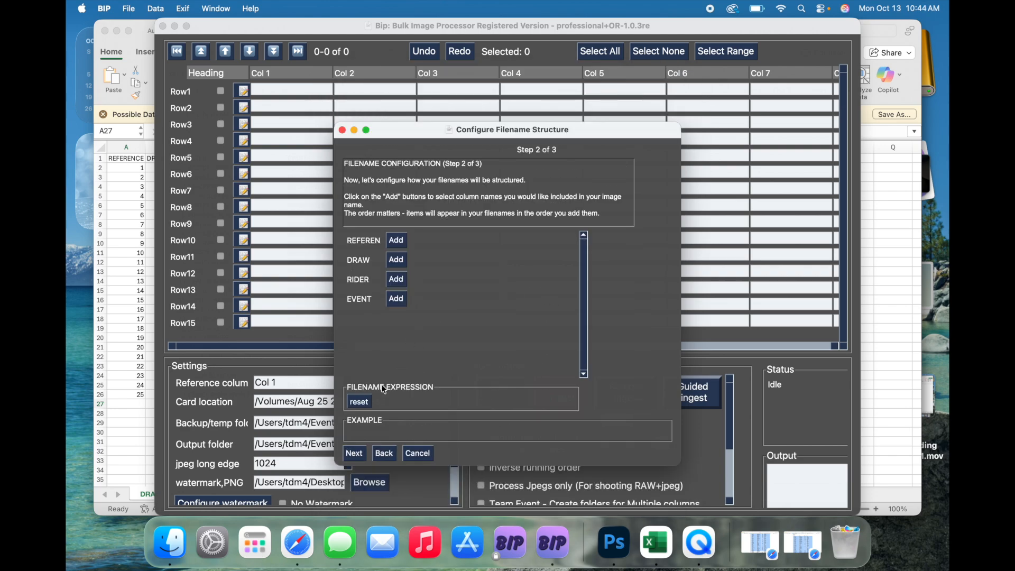
- Build the filename expression DRAW_RIDER_EVENT and continue to the set configuration
{"action": "left_click", "coordinate": [397, 261]}
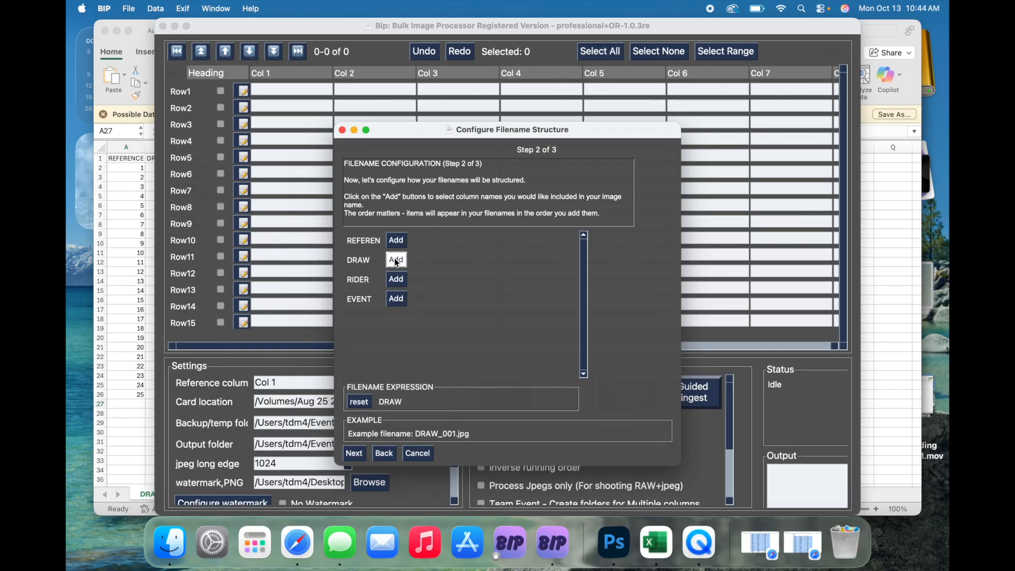
{"action": "left_click", "coordinate": [397, 279]}
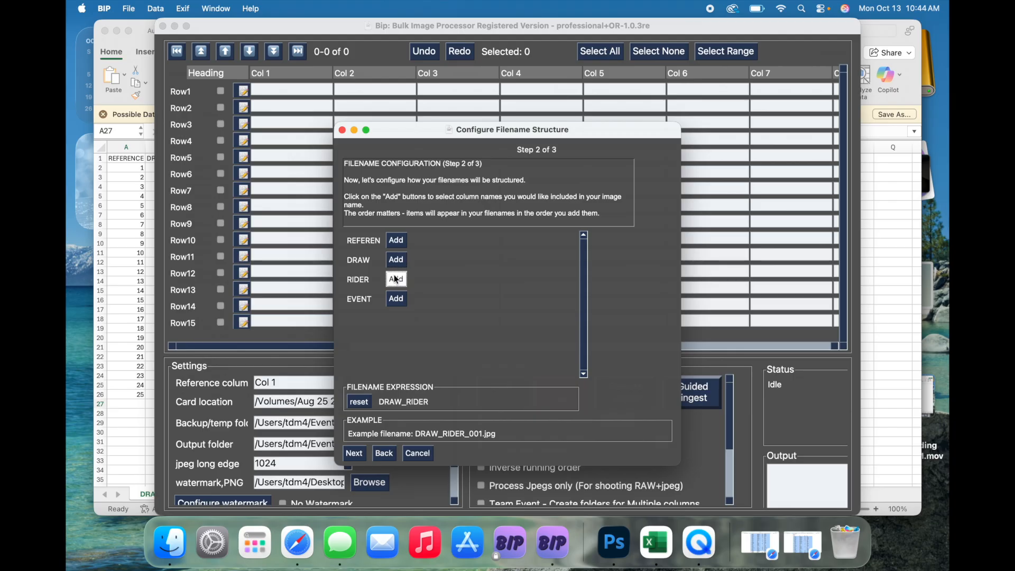
{"action": "left_click", "coordinate": [397, 300]}
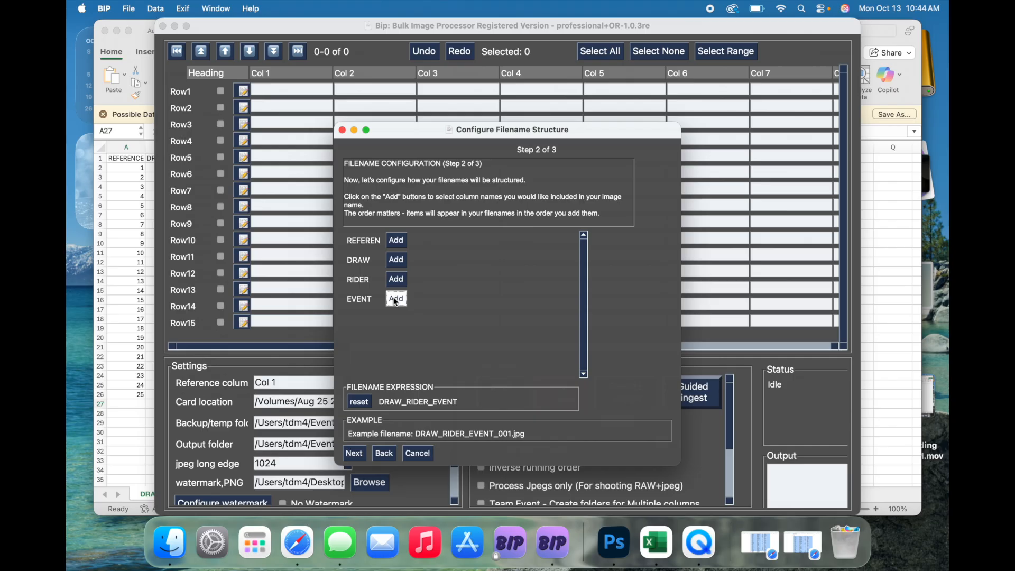
{"action": "left_click", "coordinate": [398, 280]}
{"action": "left_click", "coordinate": [401, 301]}
{"action": "left_click", "coordinate": [355, 453]}
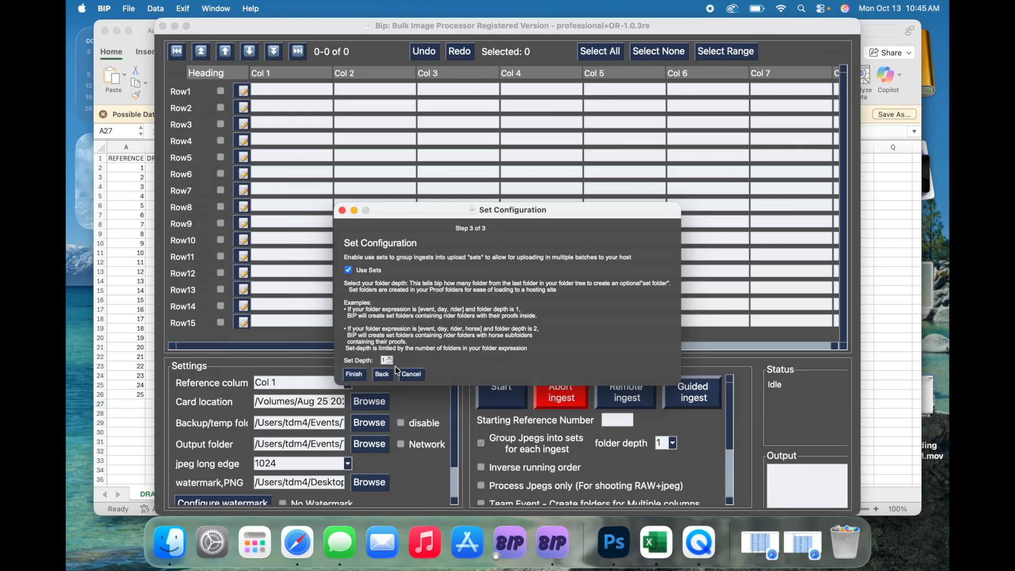
- Finish the configuration with sets enabled at depth 1 and save the project as TEST DRAW SHEET in 1-DRAW SHEET EVENT
{"action": "left_click", "coordinate": [353, 374]}
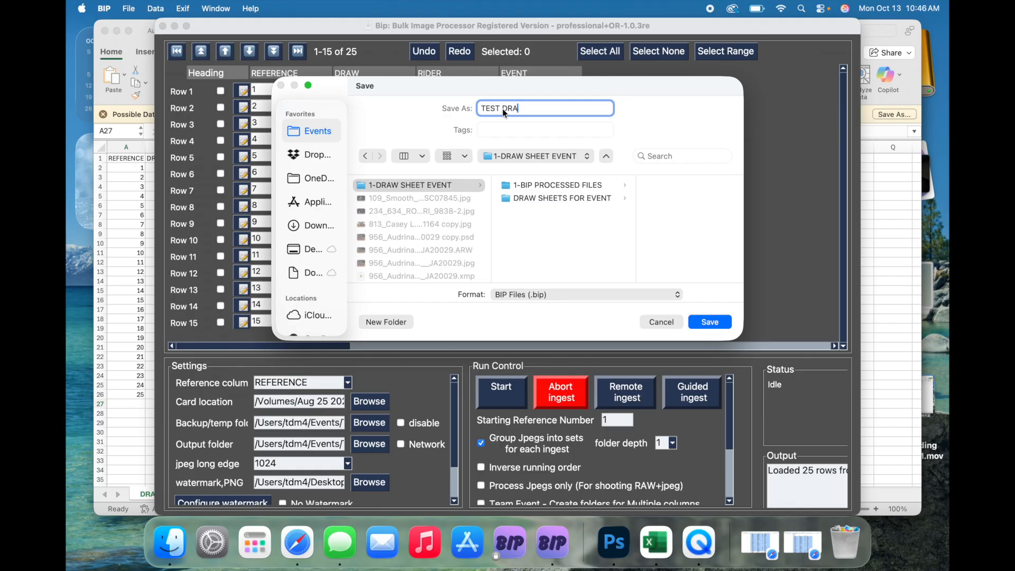
{"action": "type", "text": "W SHEET"}
{"action": "key", "text": "Return"}
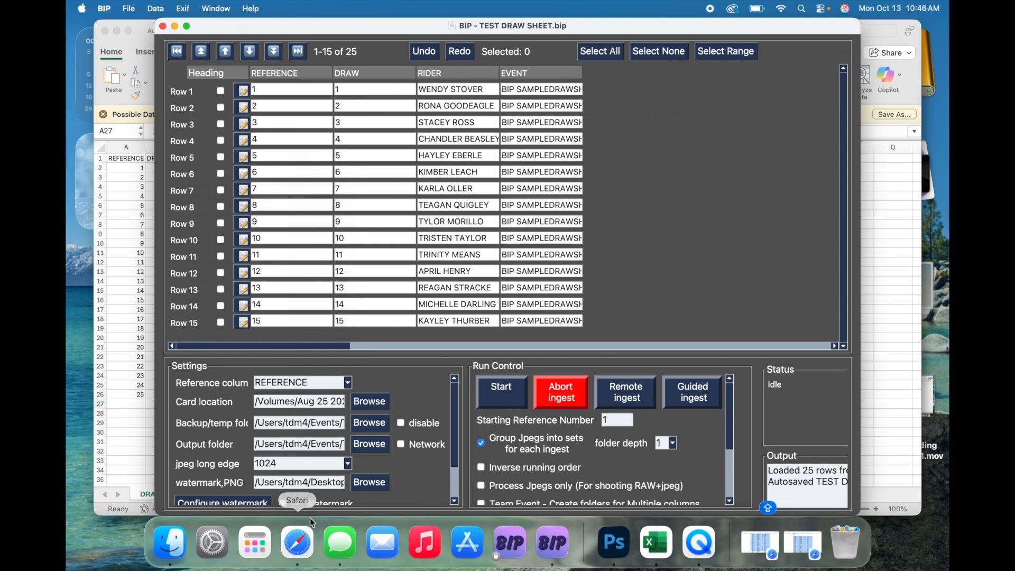
- Check in Finder for the saved TEST DRAW SHEET.bip inside Events, 1-DRAW SHEET EVENT, and close the Finder window
{"action": "left_click", "coordinate": [170, 543]}
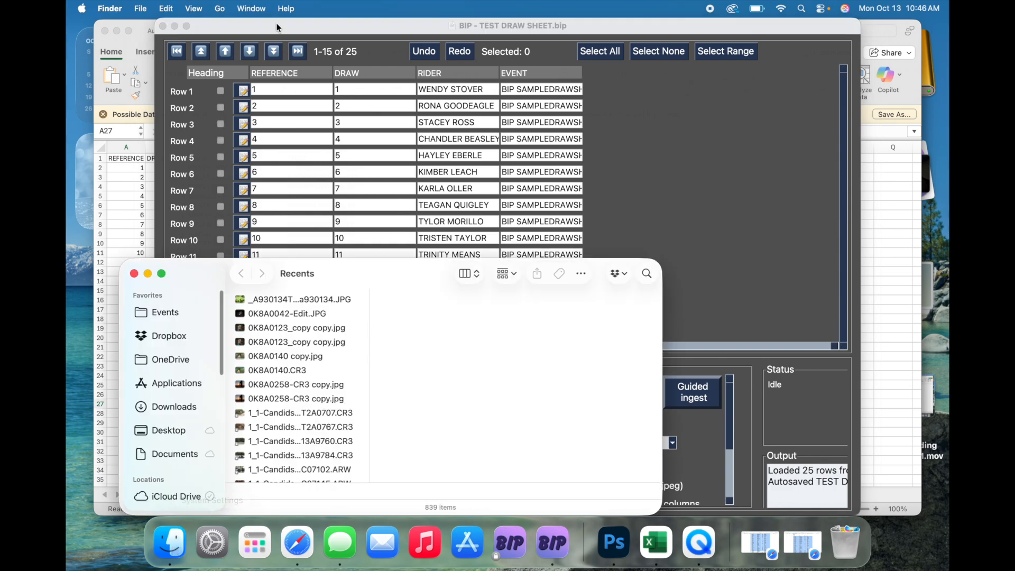
{"action": "left_click", "coordinate": [188, 316]}
{"action": "left_click", "coordinate": [338, 316]}
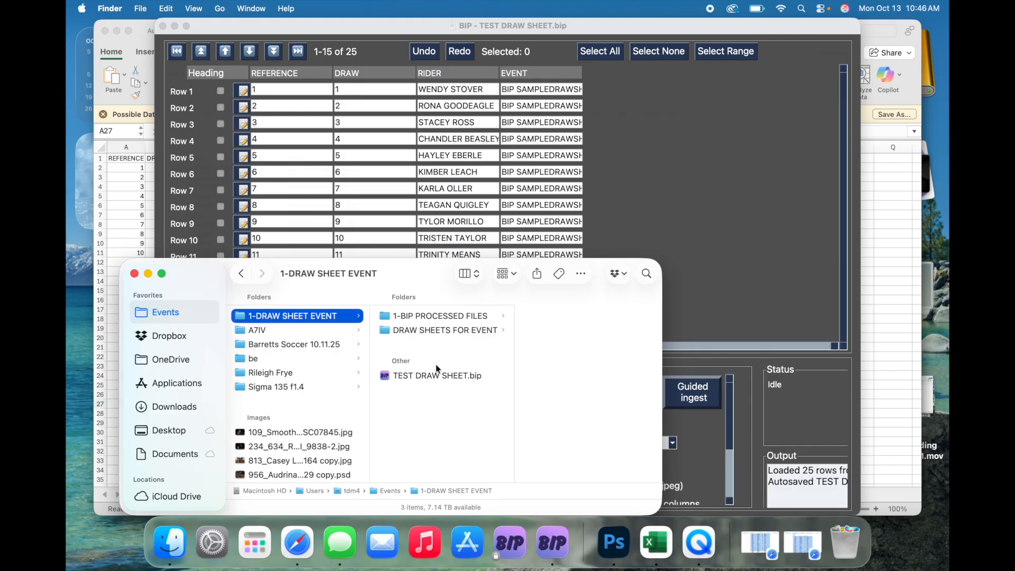
{"action": "left_click", "coordinate": [135, 275]}
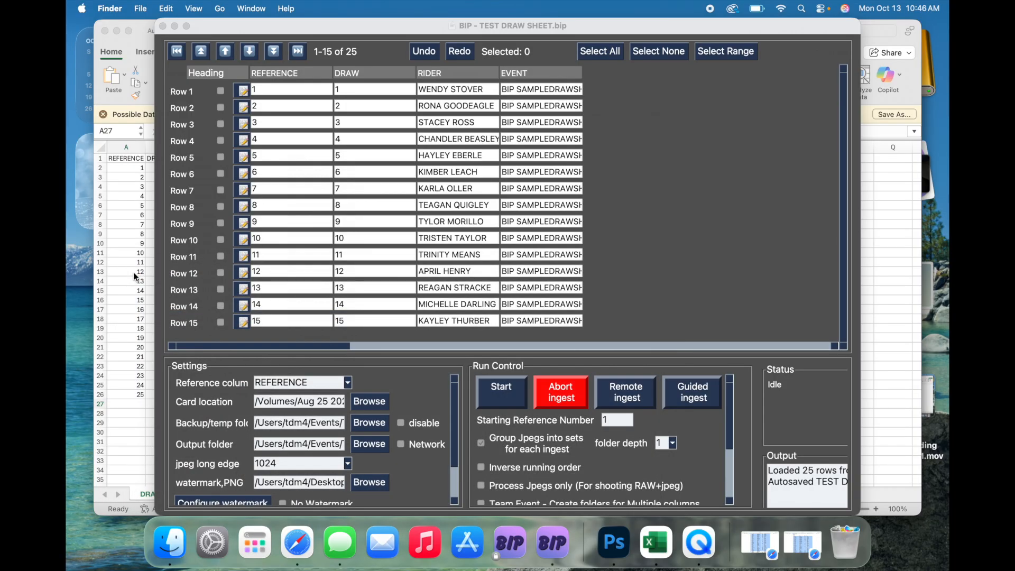
- Set BIP's card location to the root of the memory card volume named Untitled
{"action": "left_click", "coordinate": [375, 400]}
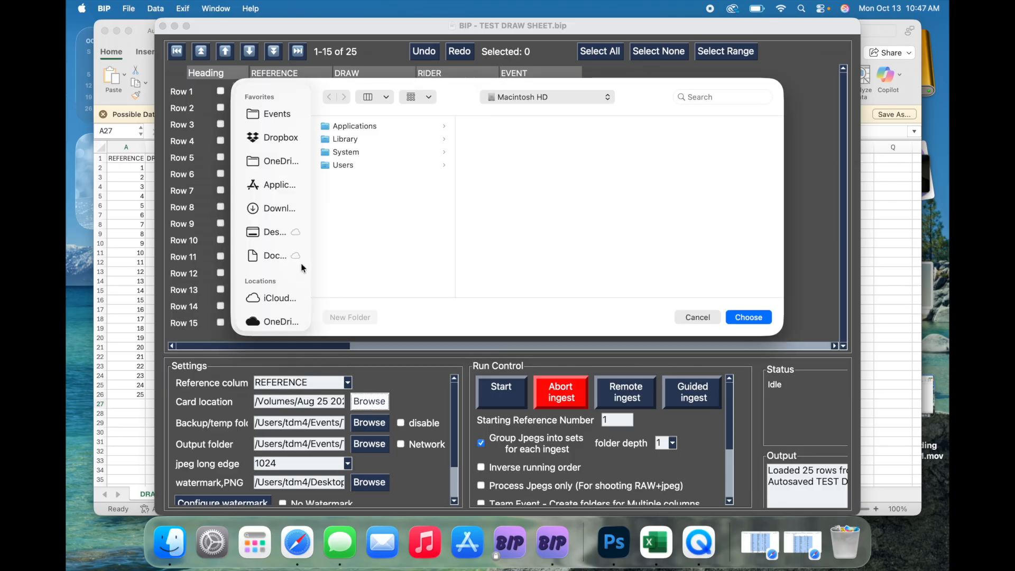
{"action": "scroll", "coordinate": [300, 263], "scroll_direction": "down", "scroll_amount": 3}
{"action": "scroll", "coordinate": [296, 264], "scroll_direction": "down", "scroll_amount": 4}
{"action": "left_click", "coordinate": [282, 255]}
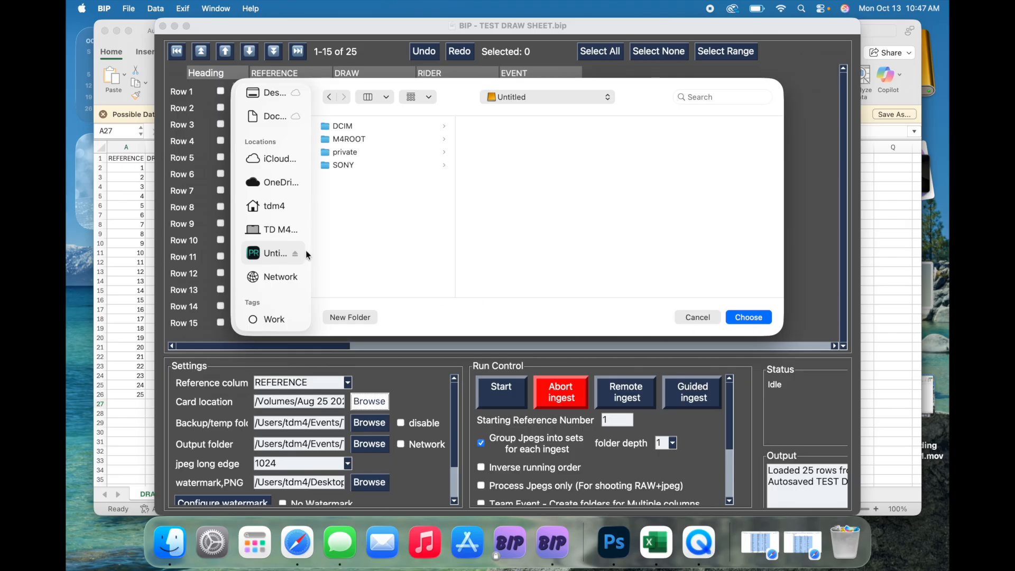
{"action": "left_click", "coordinate": [354, 123]}
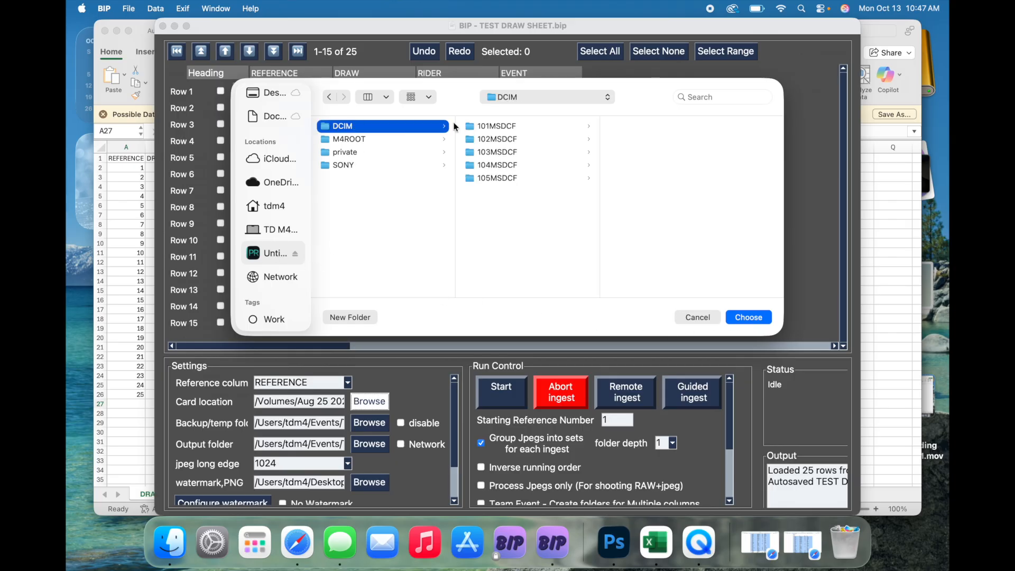
{"action": "left_click", "coordinate": [283, 252]}
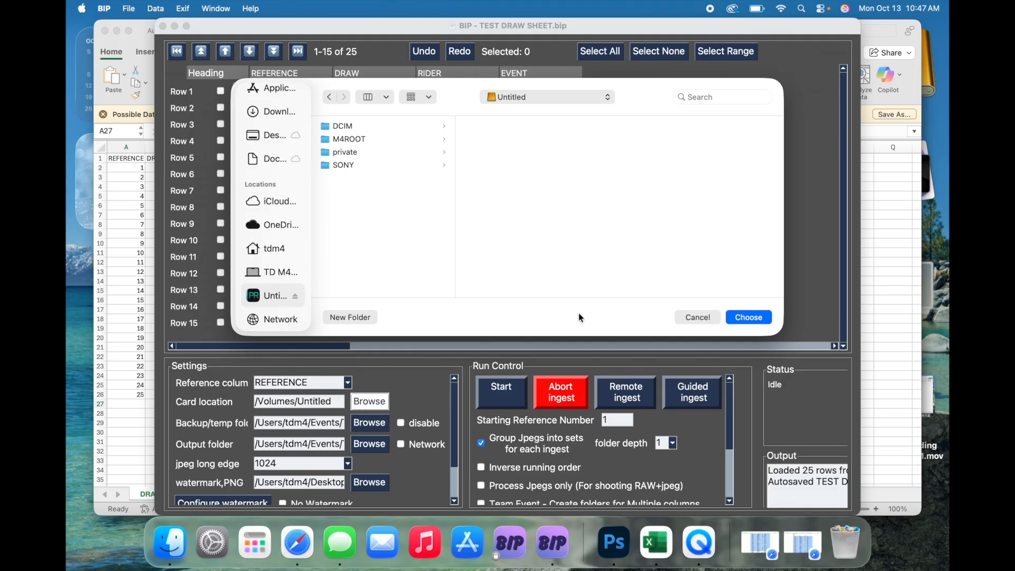
{"action": "left_click", "coordinate": [759, 316]}
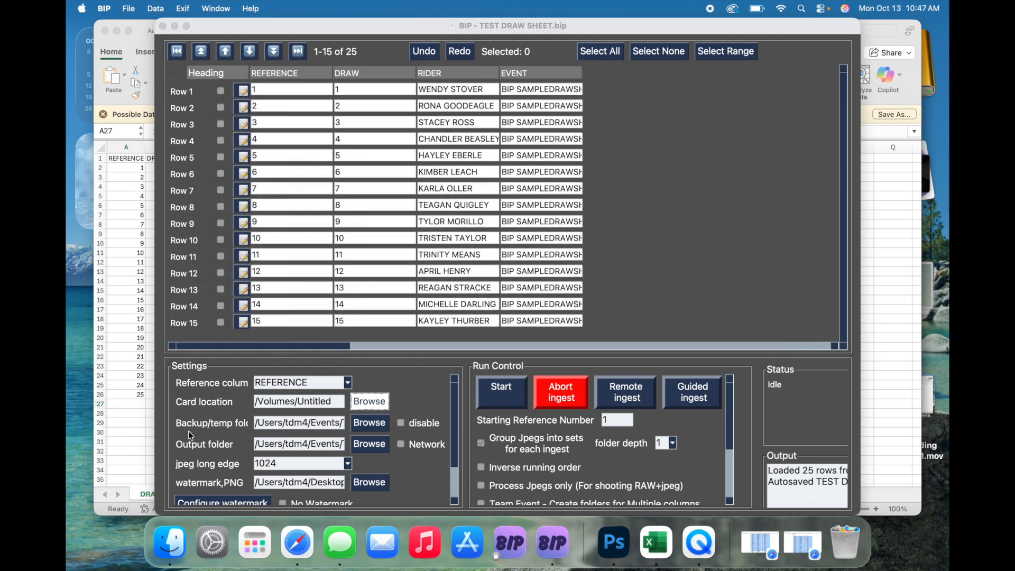
- Create a folder named BU FOLDER inside Events, 1-DRAW SHEET EVENT, and set it as the backup/temp folder
{"action": "left_click", "coordinate": [362, 424]}
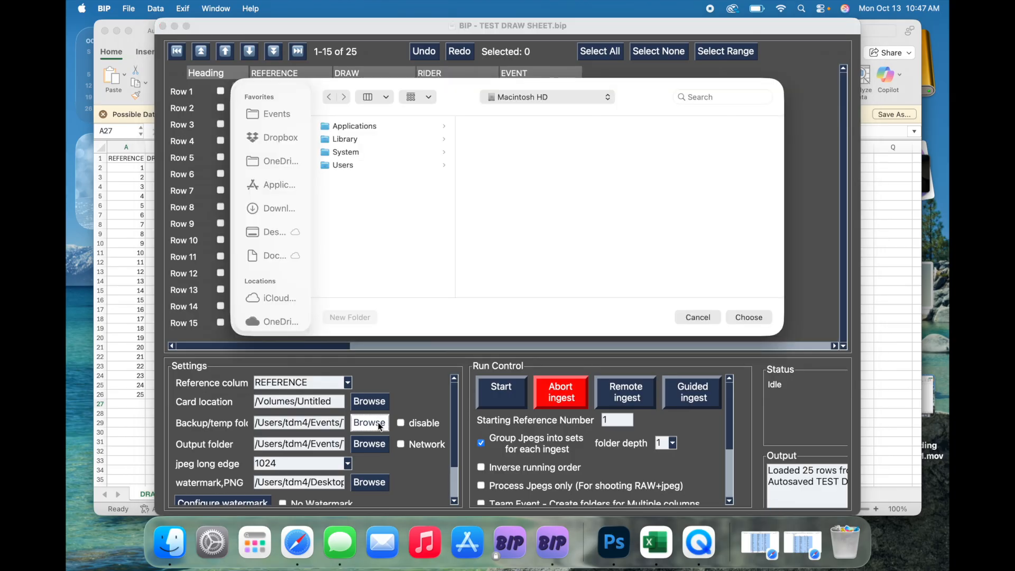
{"action": "left_click", "coordinate": [290, 113]}
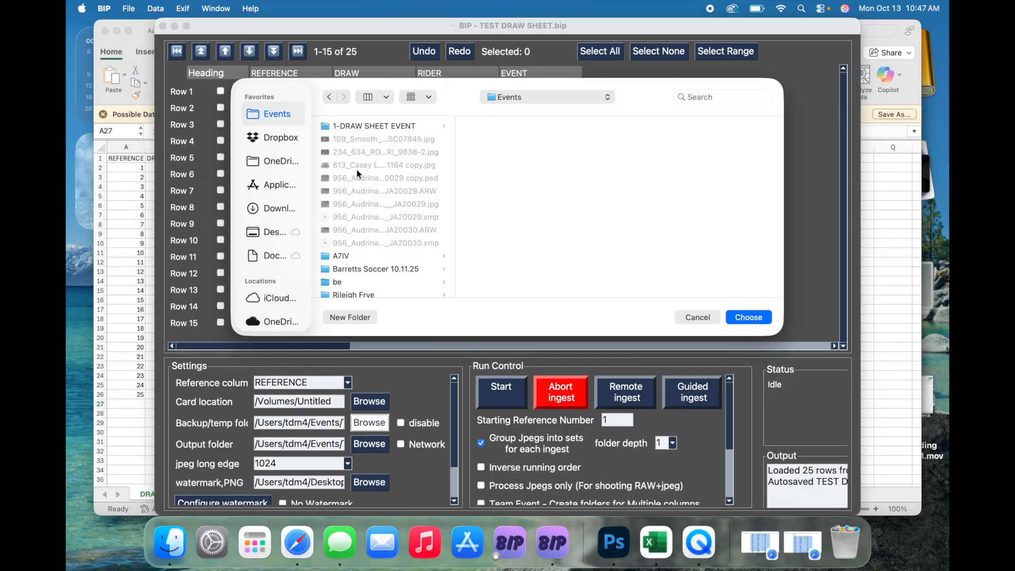
{"action": "left_click", "coordinate": [385, 126]}
{"action": "left_click", "coordinate": [350, 318]}
{"action": "type", "text": "BU FOLDER"}
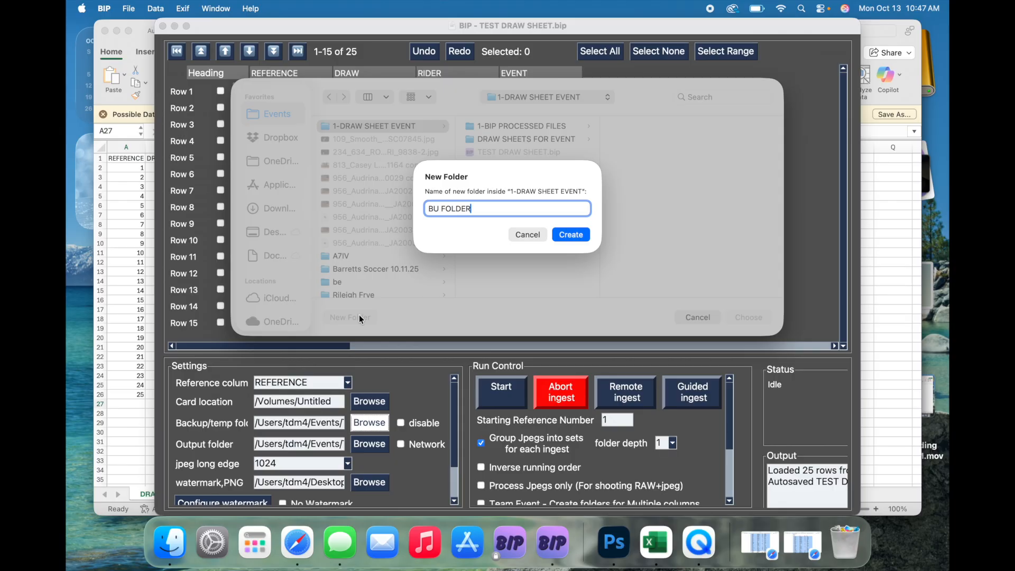
{"action": "left_click", "coordinate": [580, 235]}
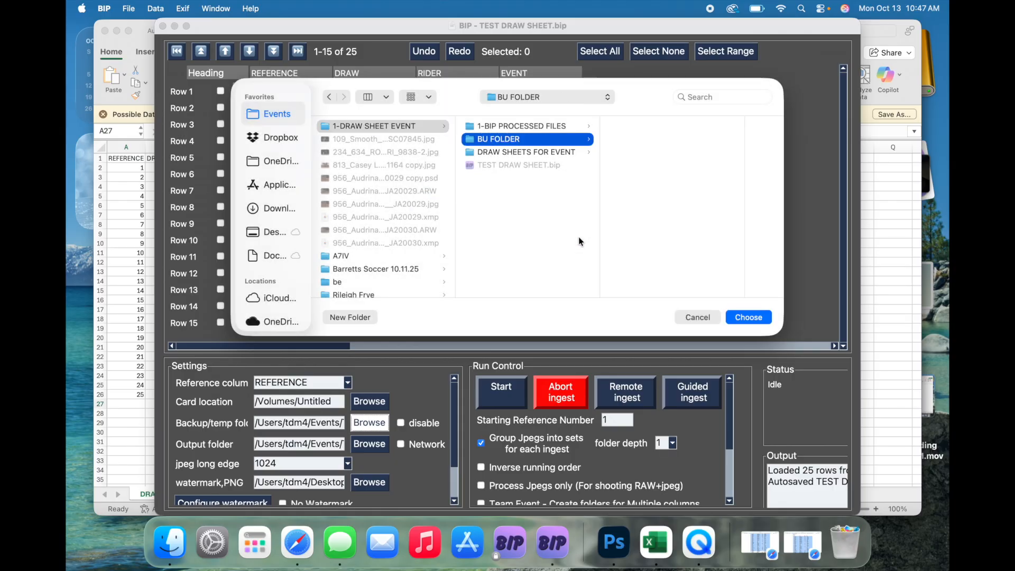
{"action": "left_click", "coordinate": [749, 318]}
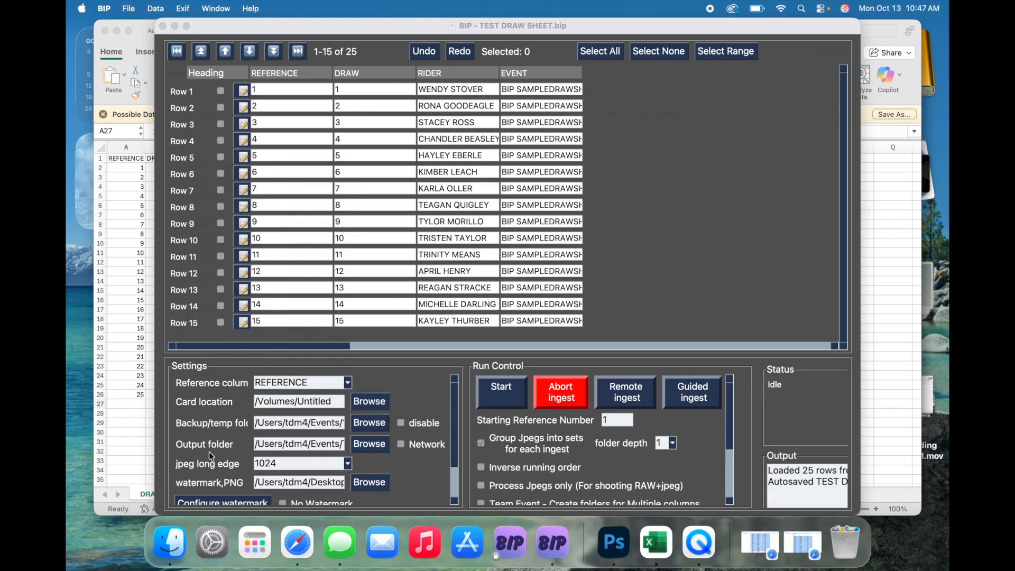
- Set the output folder to 1-BIP PROCESSED FILES inside Events, 1-DRAW SHEET EVENT
{"action": "left_click", "coordinate": [370, 444]}
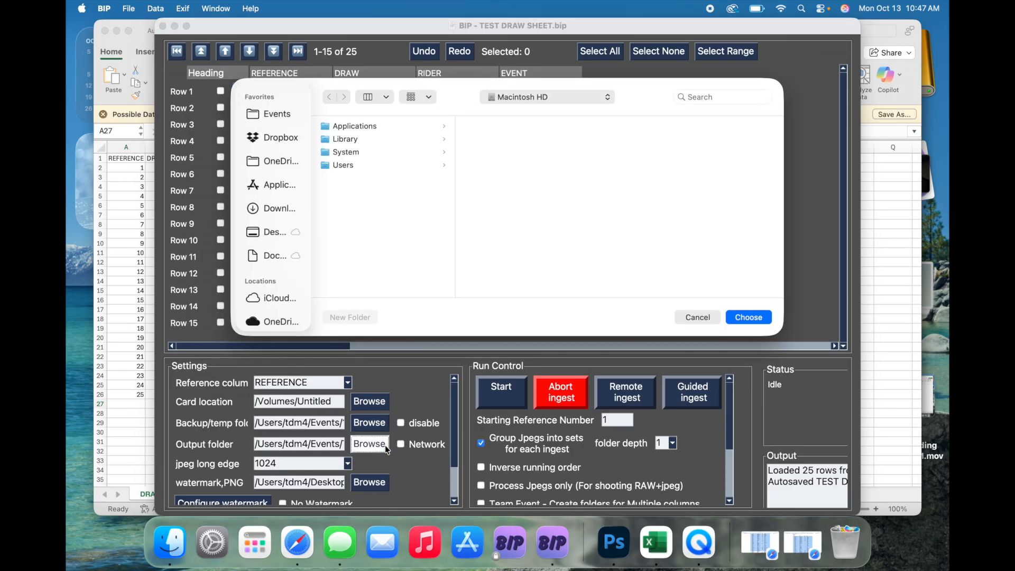
{"action": "left_click", "coordinate": [278, 114]}
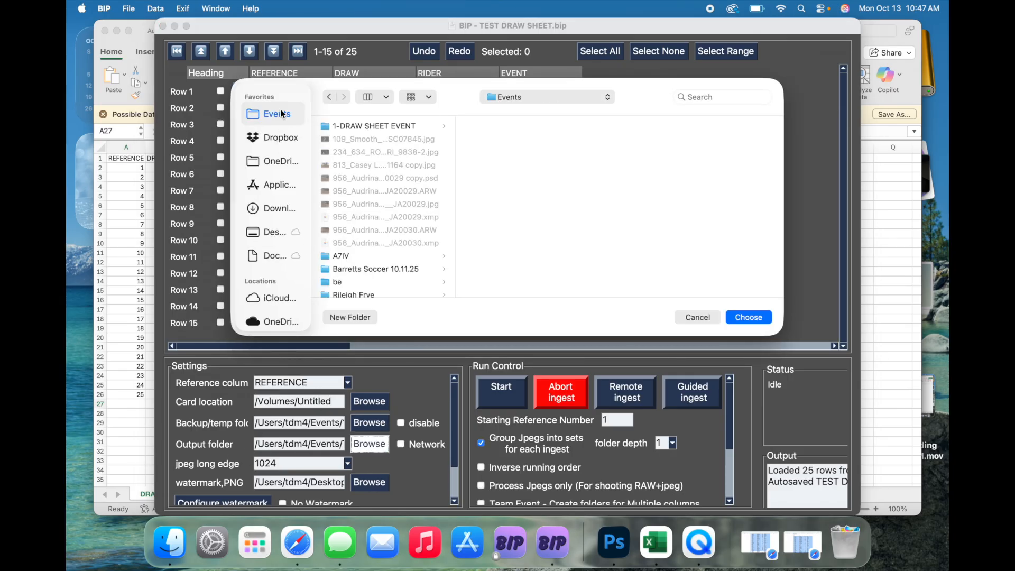
{"action": "left_click", "coordinate": [412, 126]}
{"action": "left_click", "coordinate": [553, 127]}
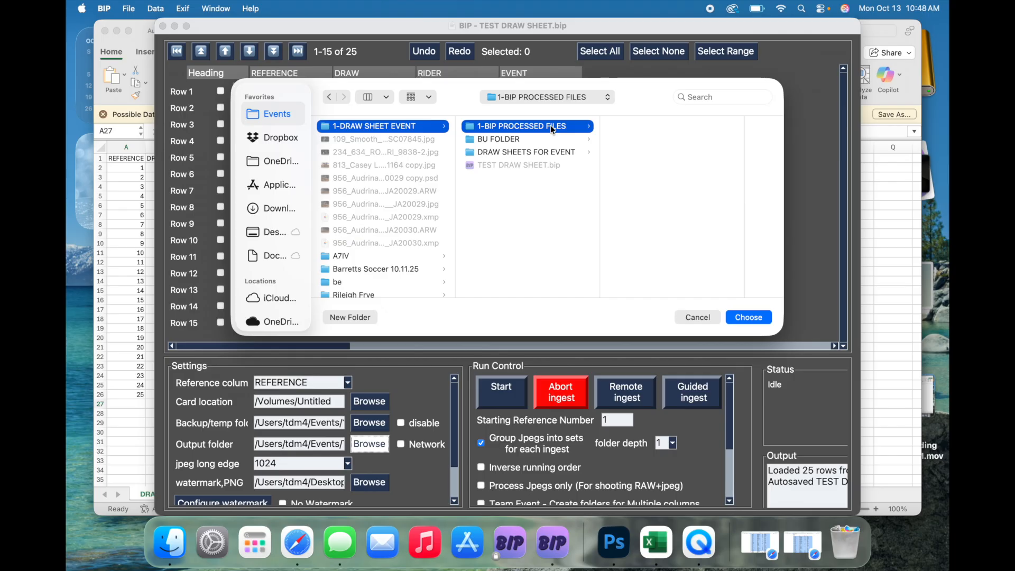
- Review the available JPEG long edge sizes and set the value to 1024
{"action": "left_click", "coordinate": [348, 465]}
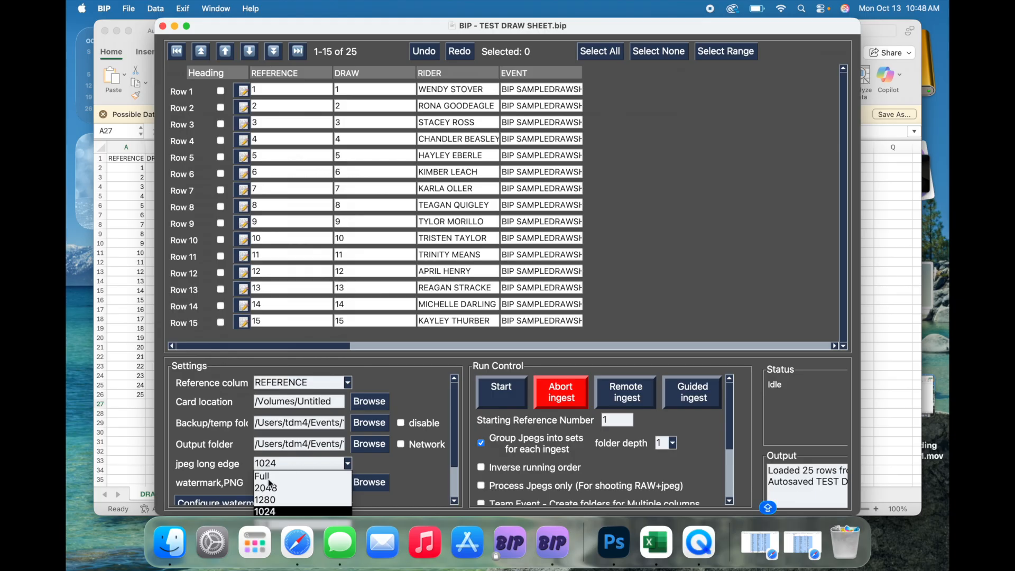
{"action": "left_click", "coordinate": [271, 512]}
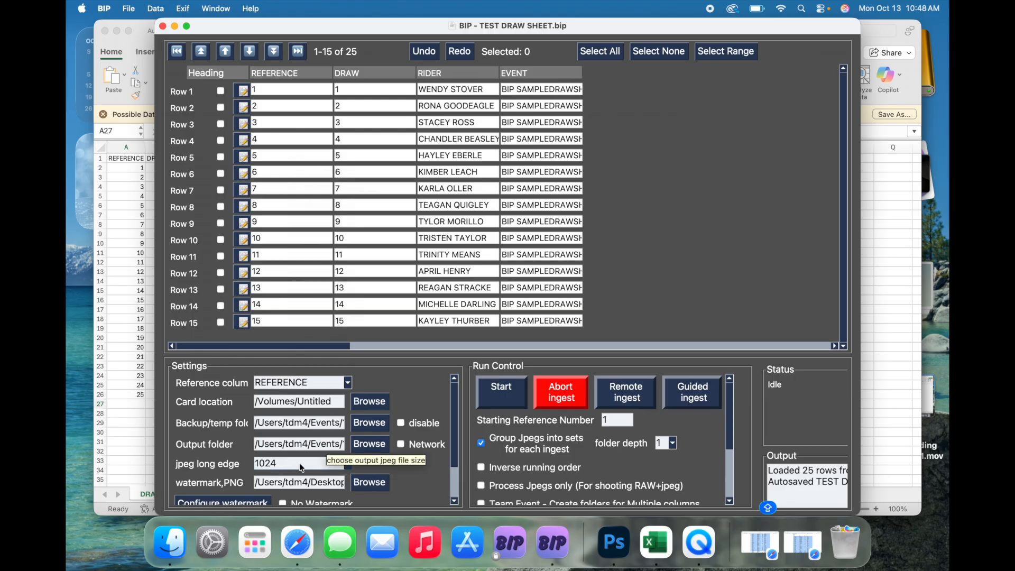
{"action": "left_click", "coordinate": [348, 464]}
{"action": "left_click", "coordinate": [282, 466]}
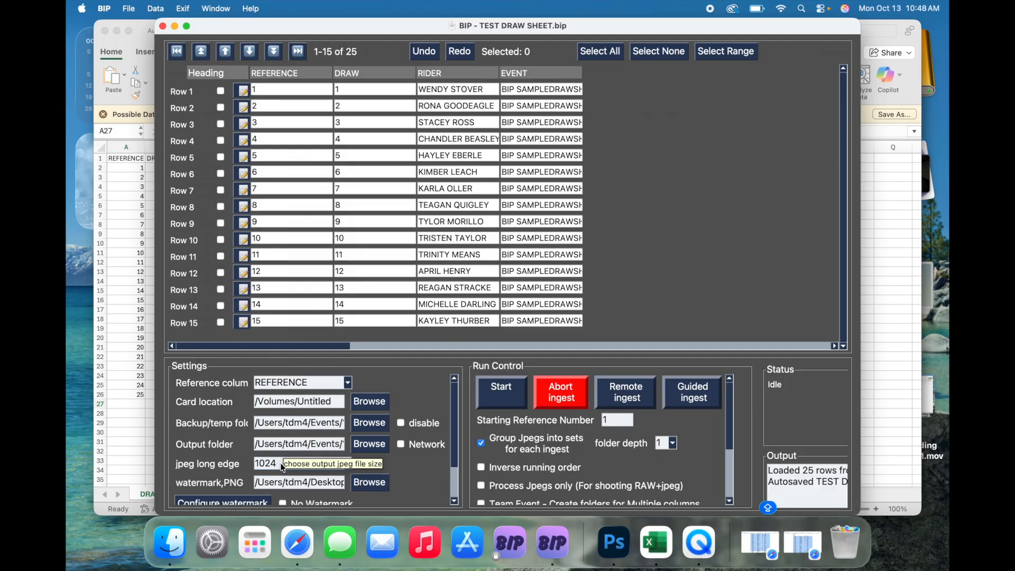
- Load TDPHOTO blk full copy.png from Desktop, Website logos & extras, 2025 Logo as the watermark PNG
{"action": "scroll", "coordinate": [422, 487], "scroll_direction": "down", "scroll_amount": 2}
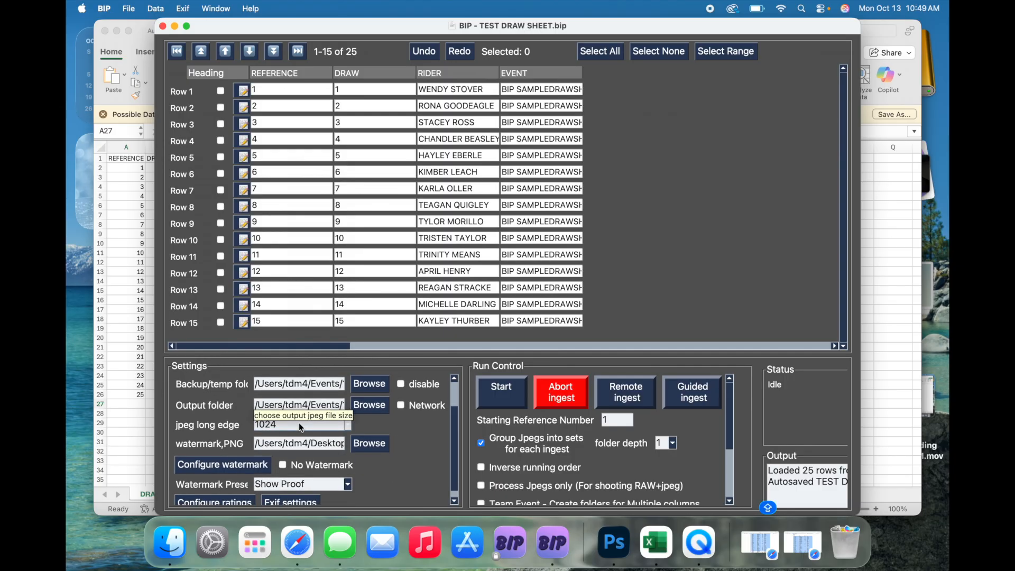
{"action": "left_click", "coordinate": [383, 447]}
{"action": "left_click", "coordinate": [270, 232]}
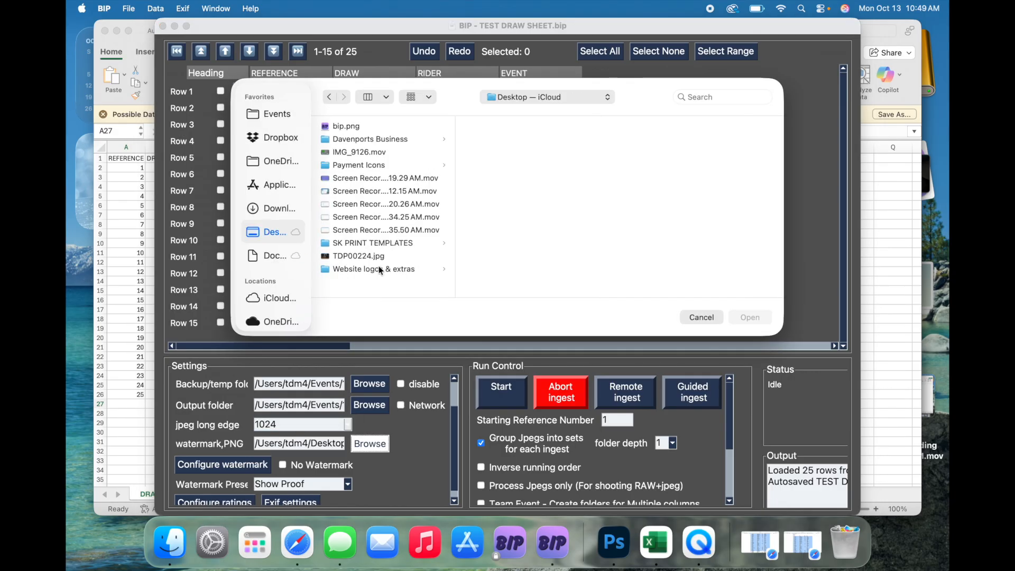
{"action": "left_click", "coordinate": [385, 269]}
{"action": "scroll", "coordinate": [529, 275], "scroll_direction": "down", "scroll_amount": 2}
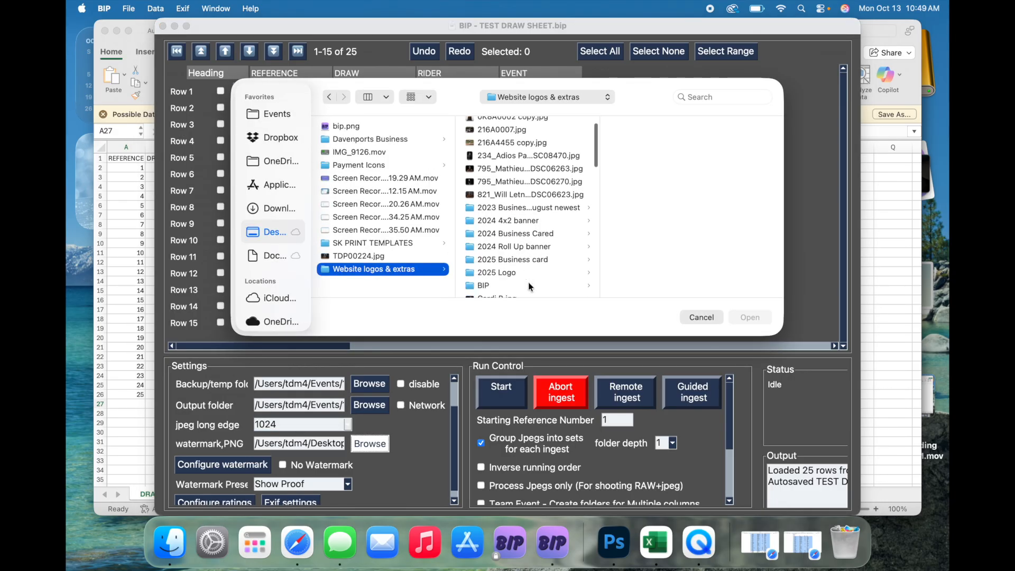
{"action": "left_click", "coordinate": [532, 256]}
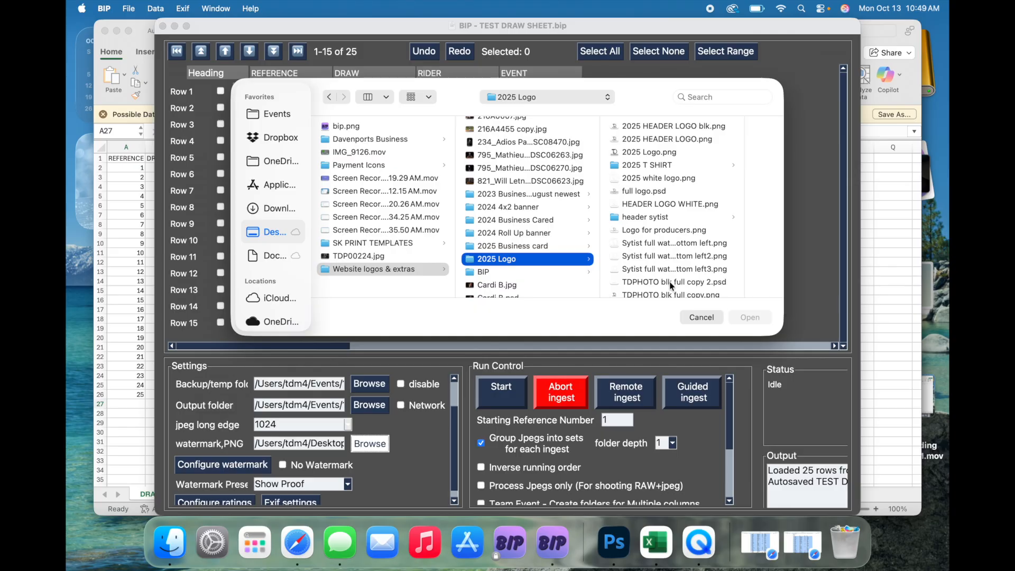
{"action": "scroll", "coordinate": [670, 285], "scroll_direction": "down", "scroll_amount": 3}
{"action": "left_click", "coordinate": [673, 249]}
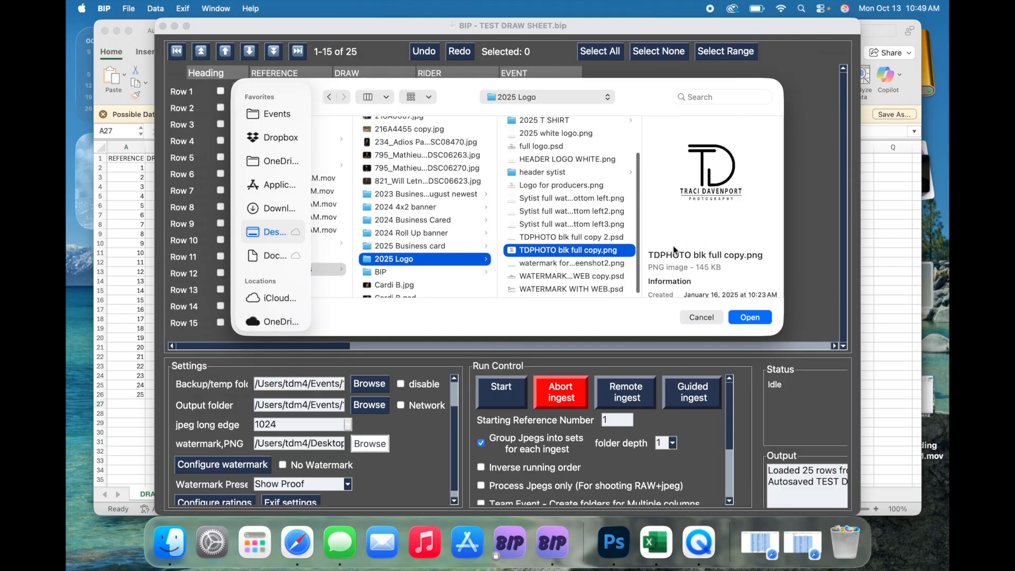
{"action": "left_click", "coordinate": [750, 317]}
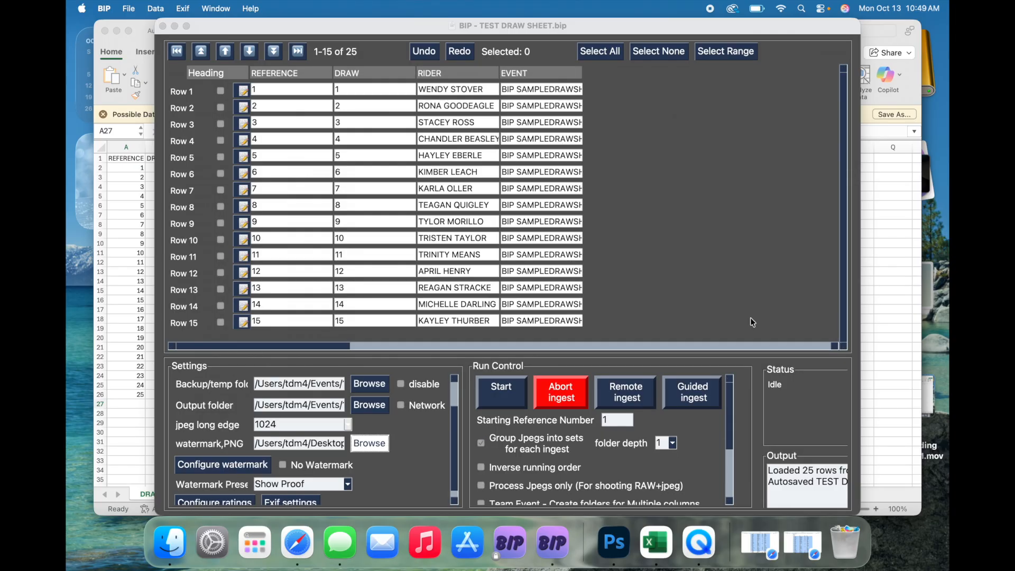
- Open the watermark configuration and set its opacity to 152 and scale to 0.64
{"action": "scroll", "coordinate": [371, 451], "scroll_direction": "down", "scroll_amount": 1}
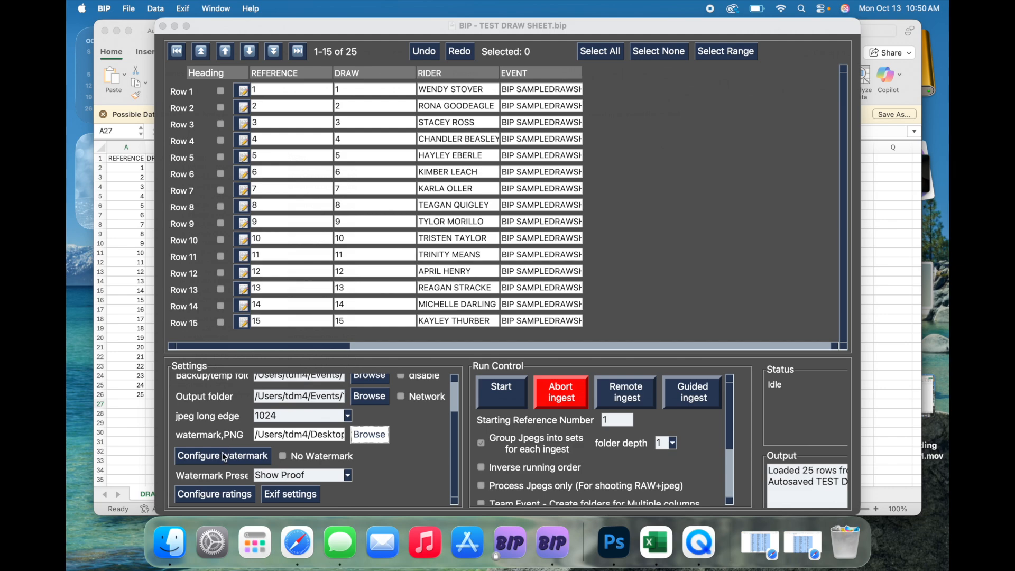
{"action": "left_click", "coordinate": [225, 457]}
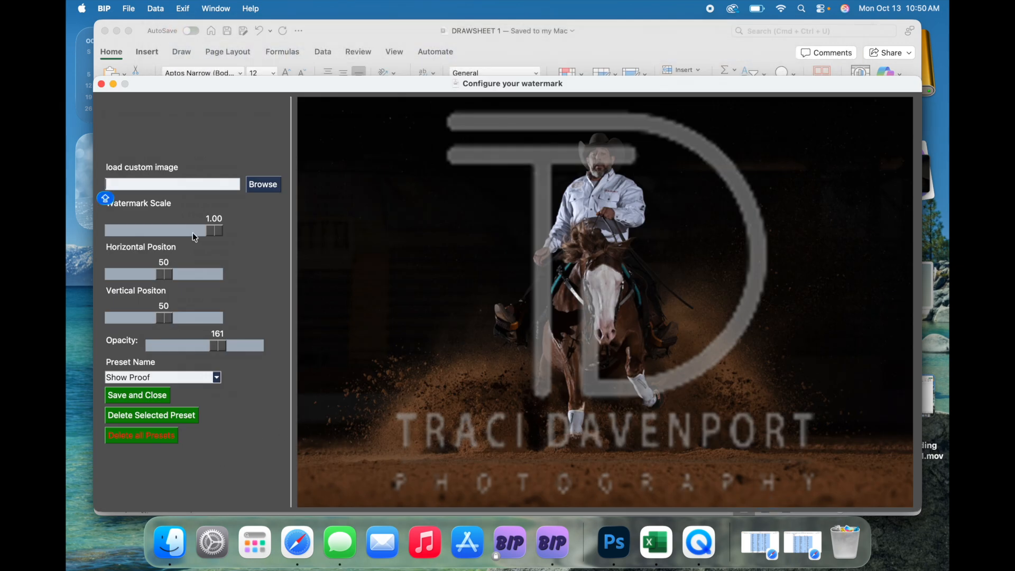
{"action": "mouse_move", "coordinate": [219, 346]}
{"action": "left_mouse_down"}
{"action": "mouse_move", "coordinate": [192, 351]}
{"action": "mouse_move", "coordinate": [215, 347]}
{"action": "left_mouse_up"}
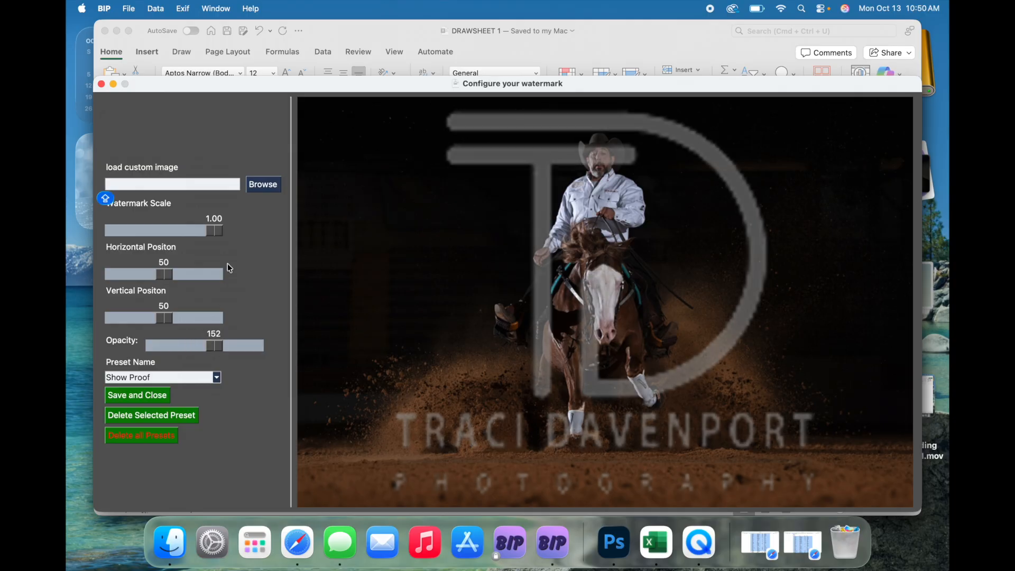
{"action": "left_click_drag", "start_coordinate": [216, 231], "coordinate": [180, 232]}
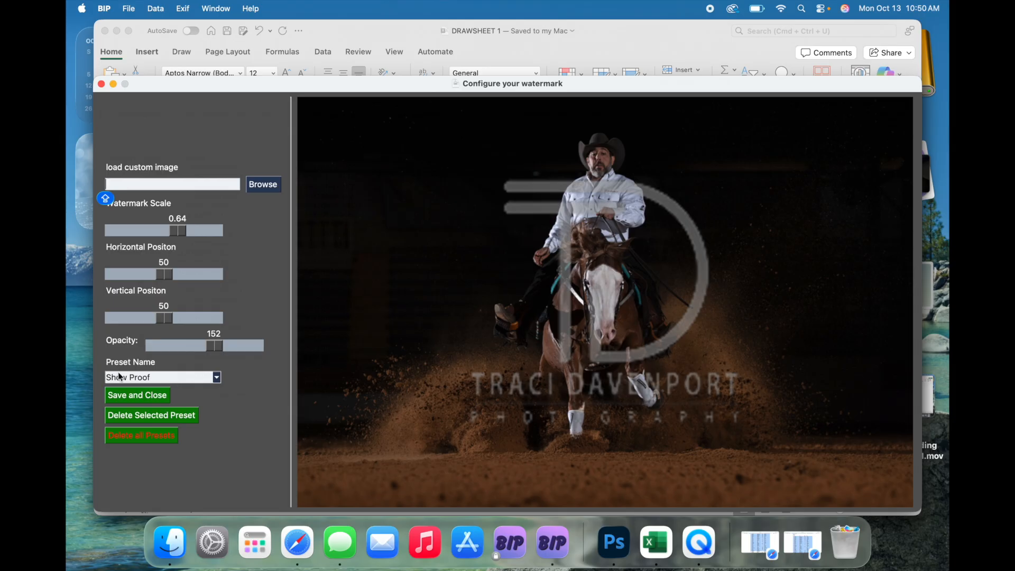
- Name the watermark preset NEW SHOW PROOF, save it and close the watermark configuration
{"action": "triple_click", "coordinate": [157, 379]}
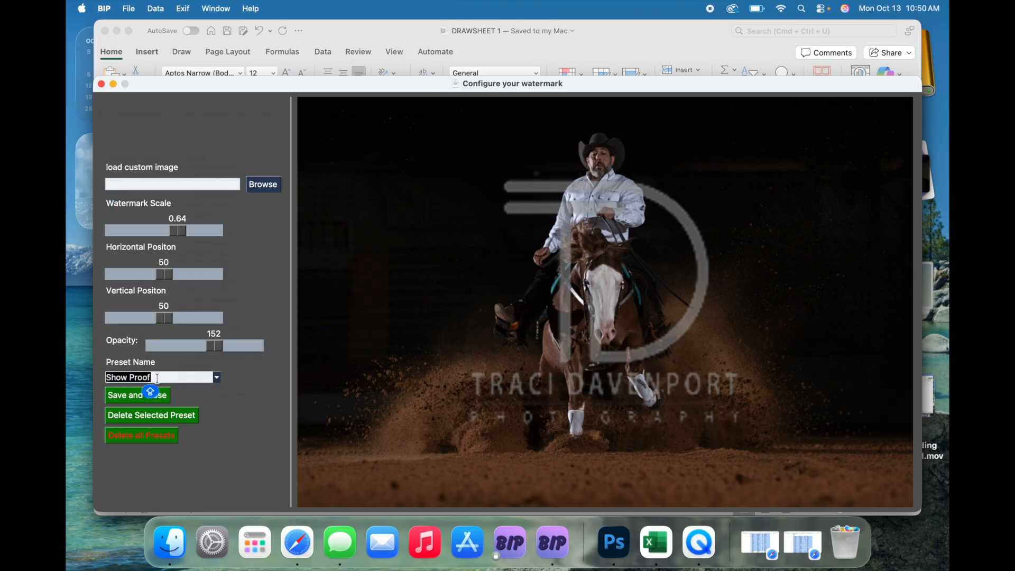
{"action": "type", "text": "NEW"}
{"action": "key", "text": "Caps_Lock"}
{"action": "type", "text": "SHOW PROOF"}
{"action": "key", "text": "Caps_Lock"}
{"action": "left_click", "coordinate": [146, 402]}
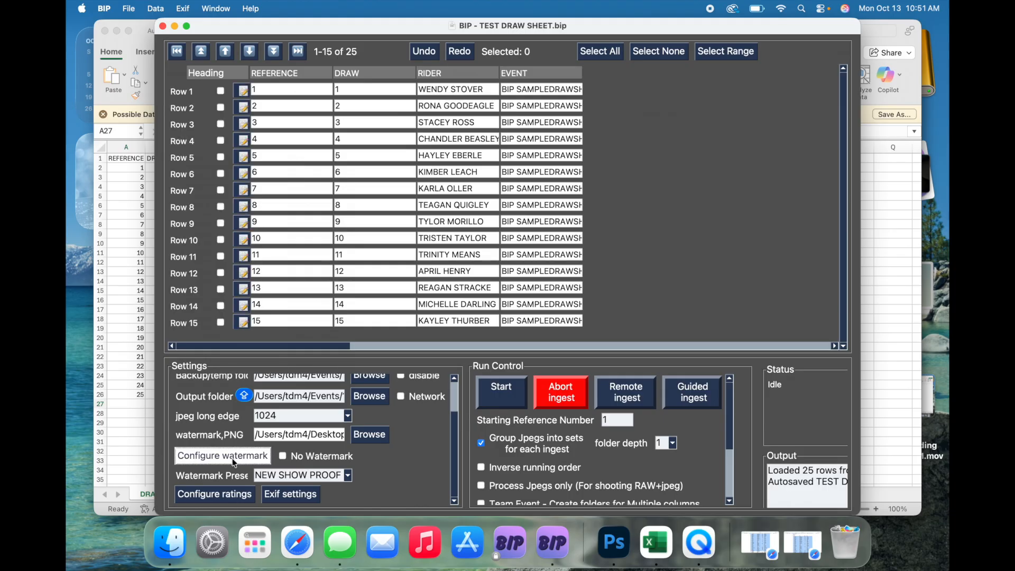
- Save the EXIF template with description 2025 TEST EVENT and %EVENT%, %RIDER% in Keywords and Title, accepting the variable corrections
{"action": "left_click", "coordinate": [290, 495]}
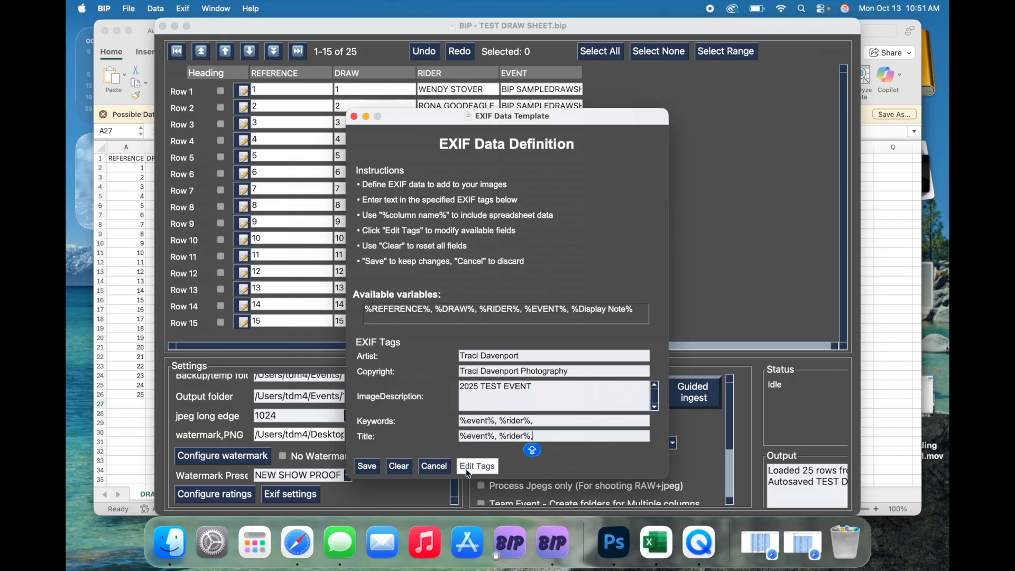
{"action": "left_click", "coordinate": [370, 468]}
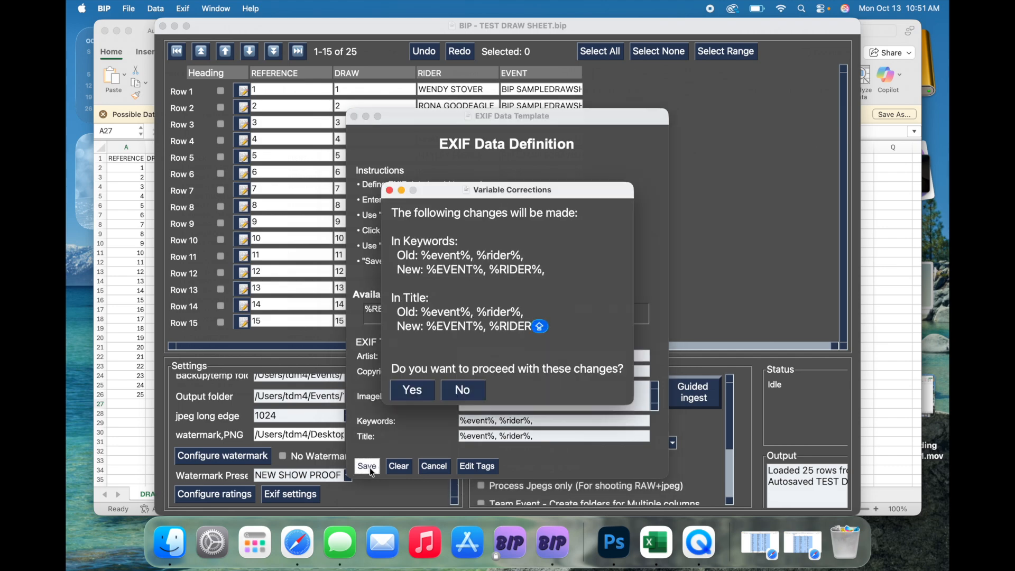
{"action": "left_click", "coordinate": [412, 391]}
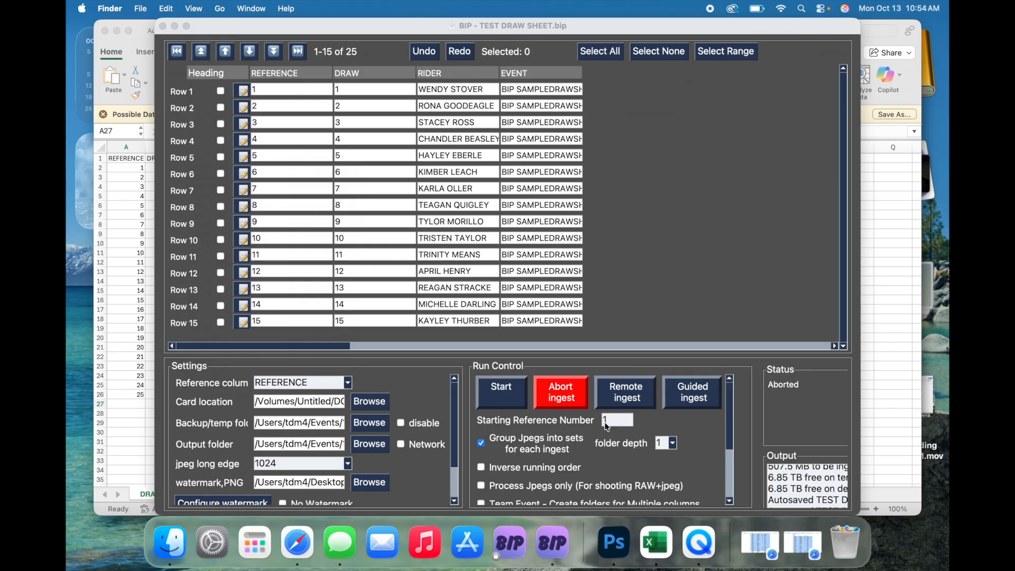
- Start the run from reference number 1 and compare its card contents table with the DCIM folders on the Untitled card in Finder
{"action": "left_click", "coordinate": [497, 394]}
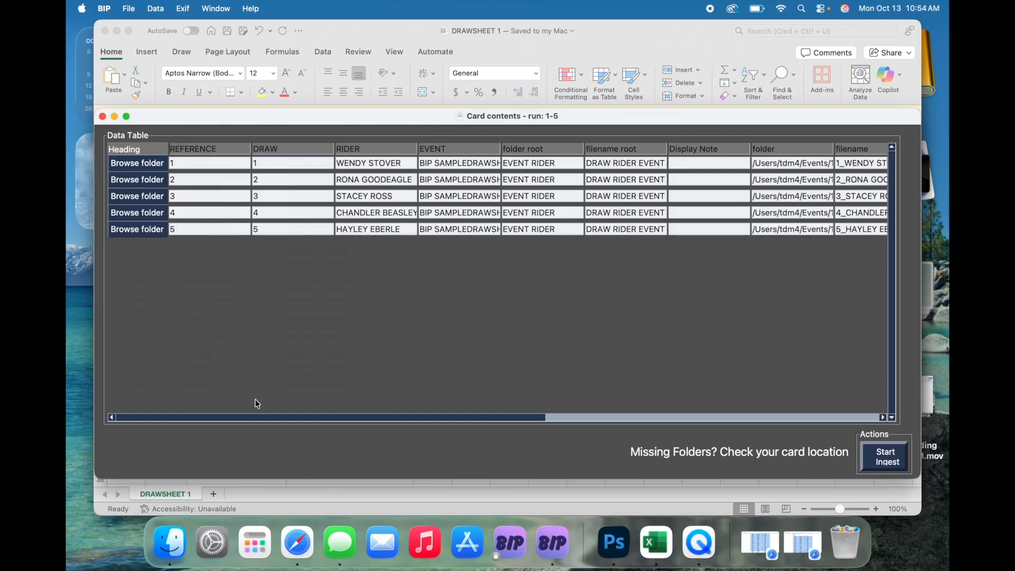
{"action": "left_click", "coordinate": [169, 535]}
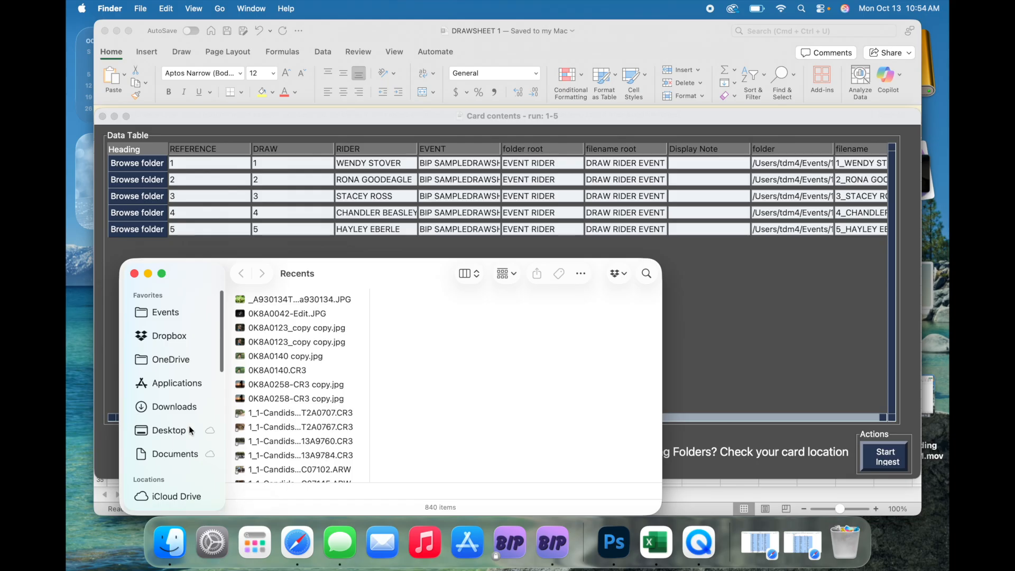
{"action": "scroll", "coordinate": [182, 431], "scroll_direction": "down", "scroll_amount": 3}
{"action": "scroll", "coordinate": [183, 431], "scroll_direction": "down", "scroll_amount": 3}
{"action": "left_click", "coordinate": [180, 430]}
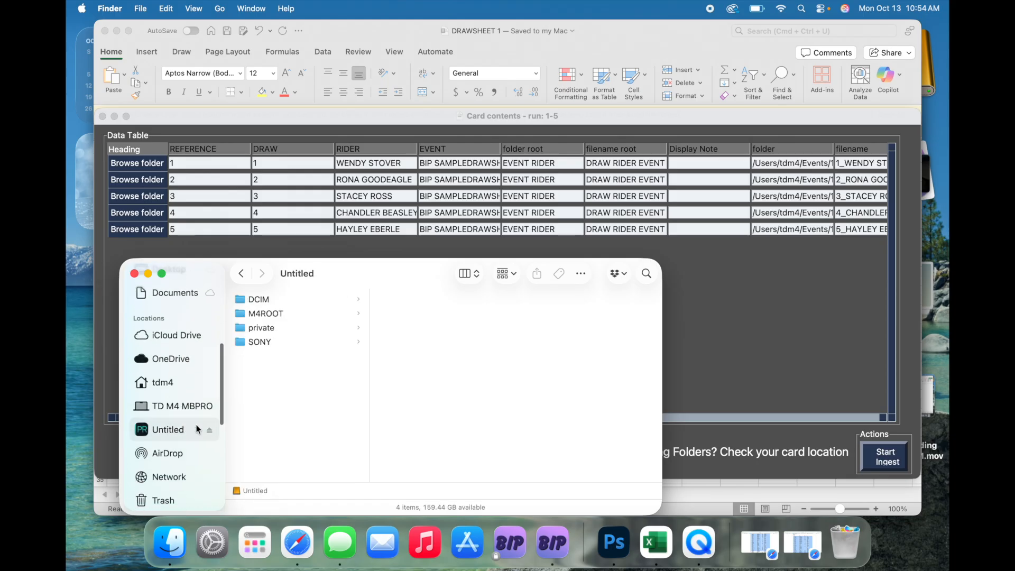
{"action": "left_click", "coordinate": [281, 300]}
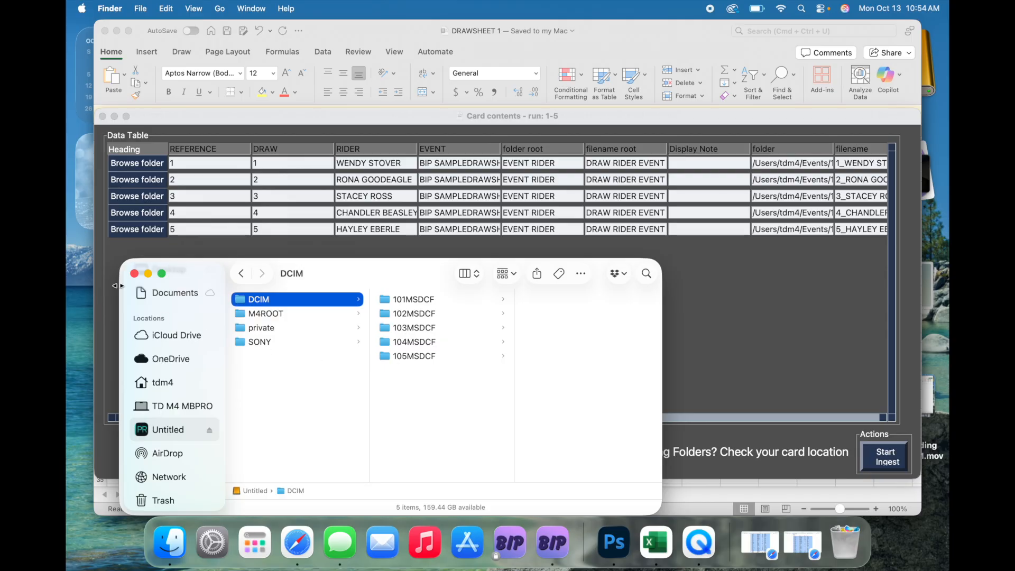
{"action": "left_click", "coordinate": [133, 273]}
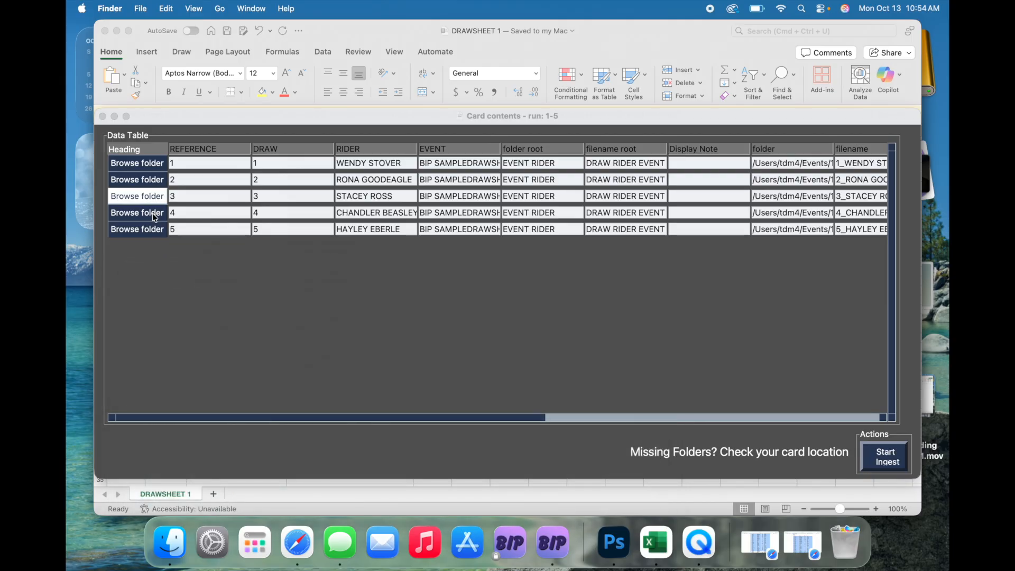
- Browse the card folder for reference 2, preview DSC02283.ARW and DSC02284.ARW in 102MSDCF, and close the Finder window
{"action": "left_click", "coordinate": [134, 180]}
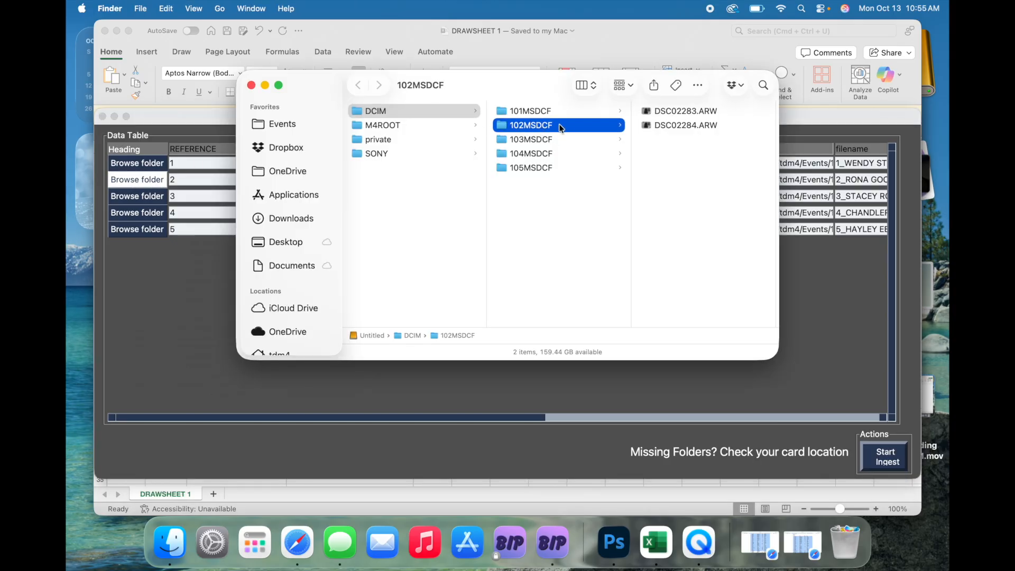
{"action": "left_click", "coordinate": [668, 111]}
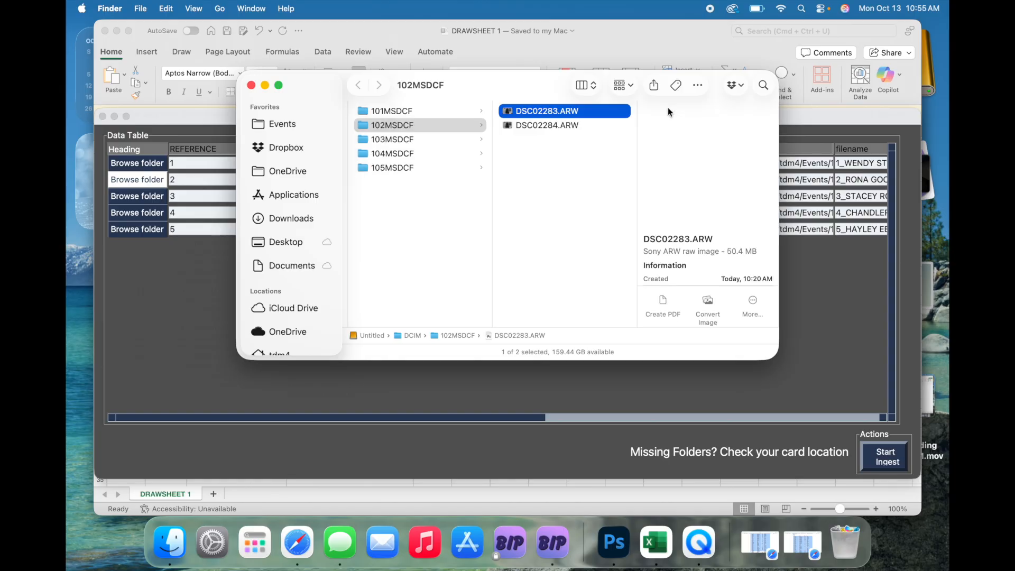
{"action": "left_click", "coordinate": [566, 125]}
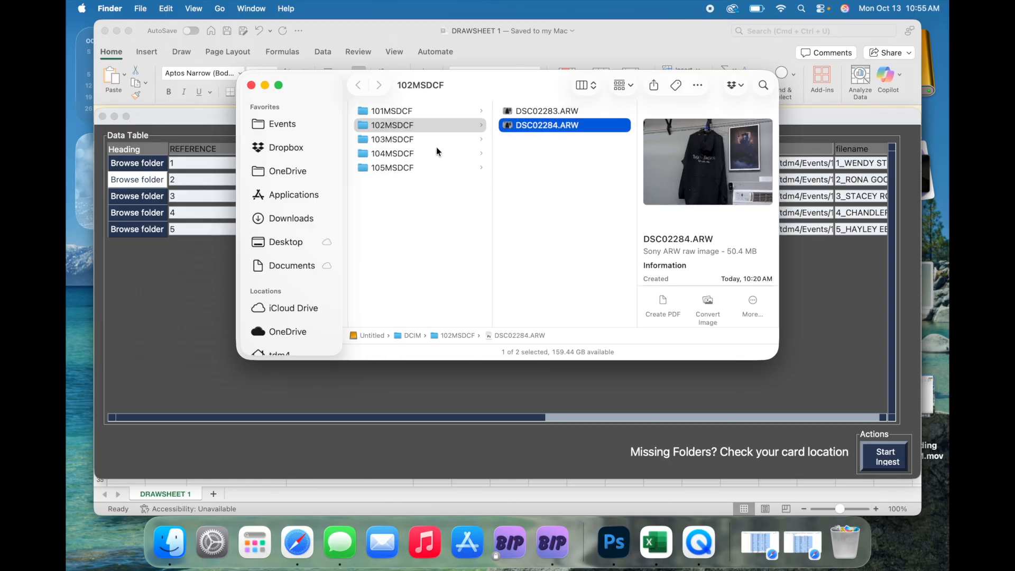
{"action": "left_click", "coordinate": [251, 86]}
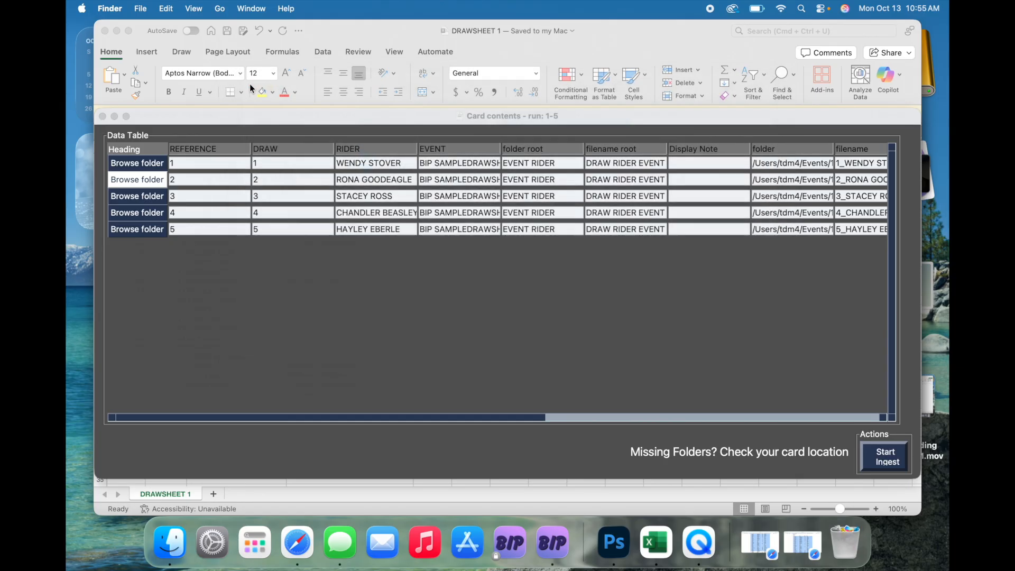
- Browse the card folder for reference 5, select DSC02289.ARW in 105MSDCF, and close the Finder window
{"action": "left_click", "coordinate": [140, 230]}
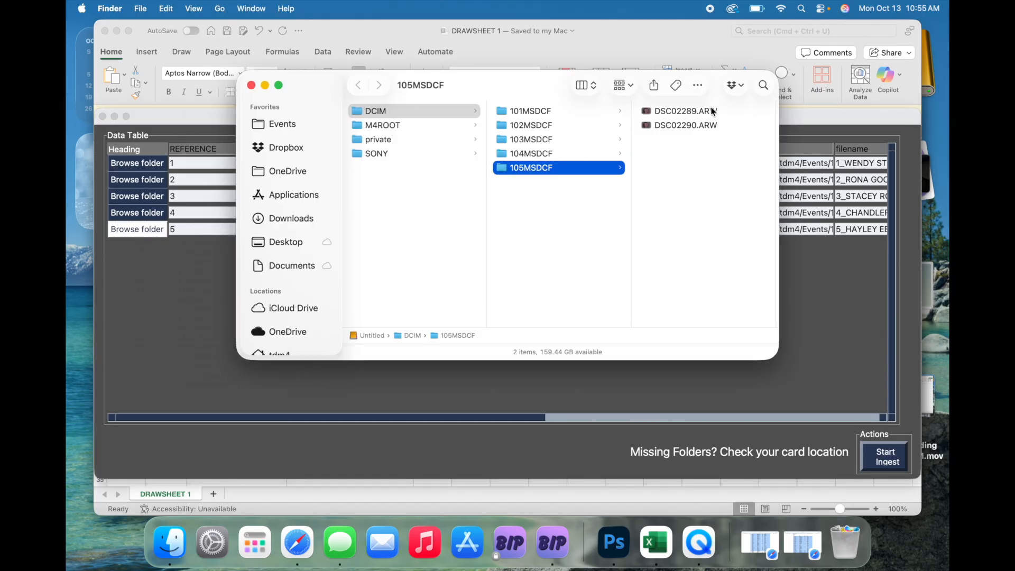
{"action": "left_click", "coordinate": [712, 111]}
{"action": "key", "text": "super+w"}
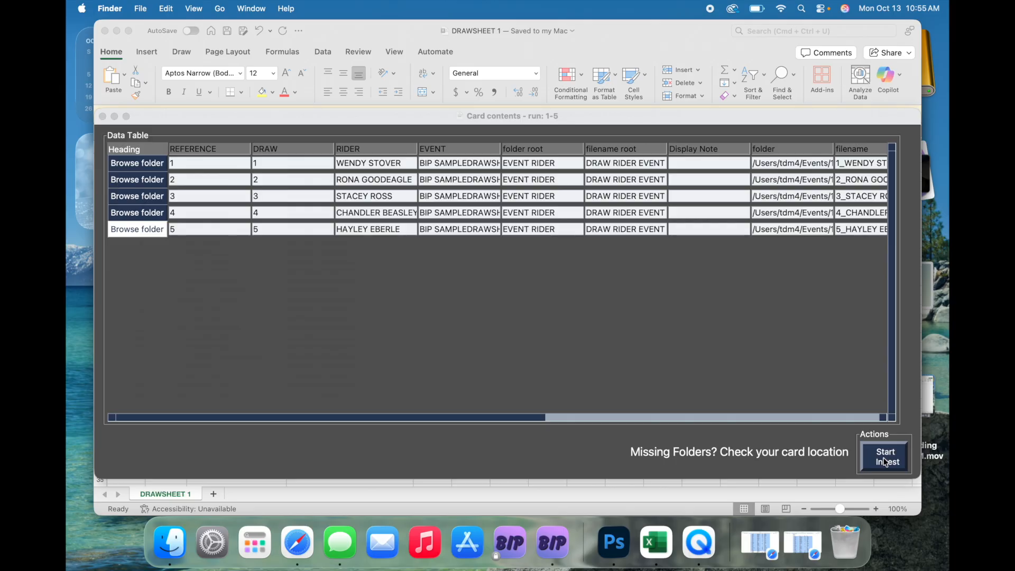
- Start the ingest of run 1-5 and open the processed set folder in Finder
{"action": "left_click", "coordinate": [886, 463]}
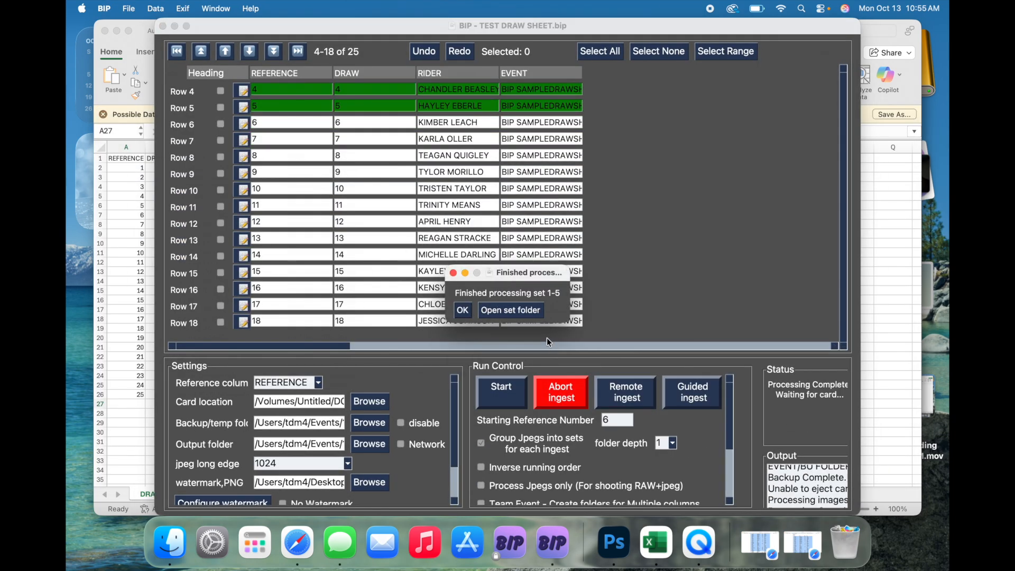
{"action": "left_click", "coordinate": [482, 311]}
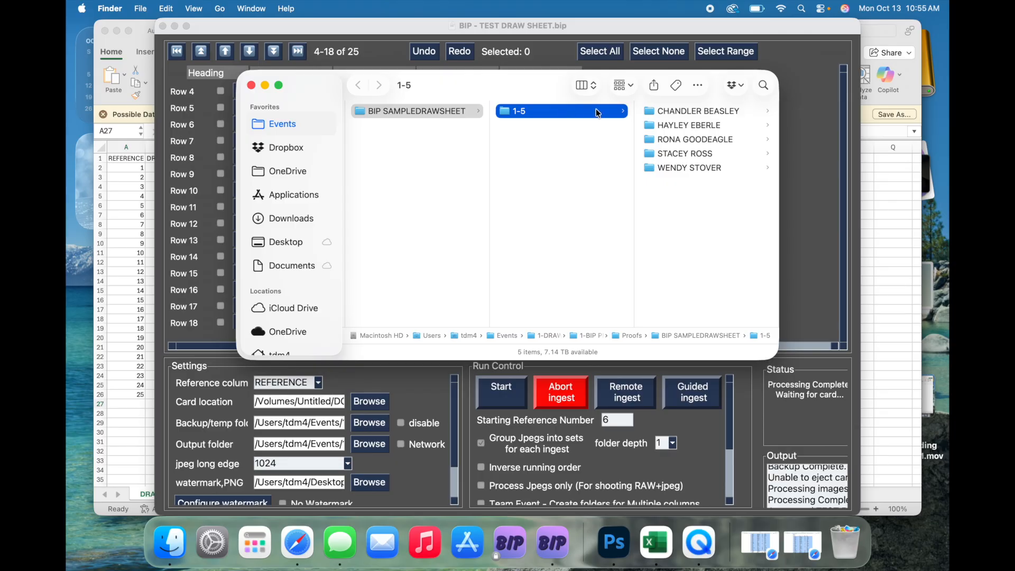
- Inspect the renamed proof JPEGs in the rider folders for references 4, 5 and 3, enlarging the Finder window and column to show full filenames
{"action": "left_click", "coordinate": [672, 112]}
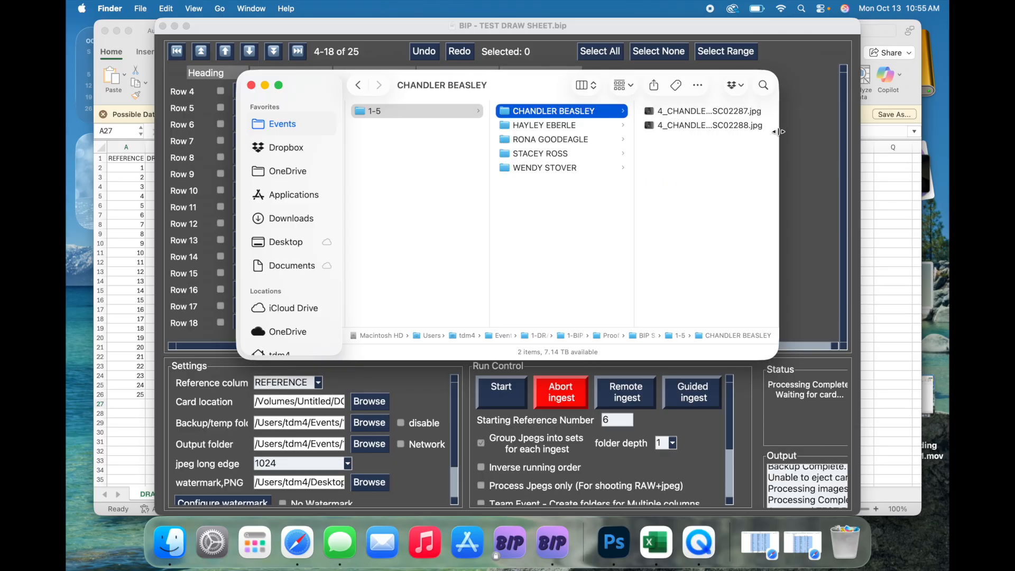
{"action": "left_click_drag", "start_coordinate": [779, 132], "coordinate": [949, 120]}
{"action": "left_click_drag", "start_coordinate": [541, 83], "coordinate": [418, 197]}
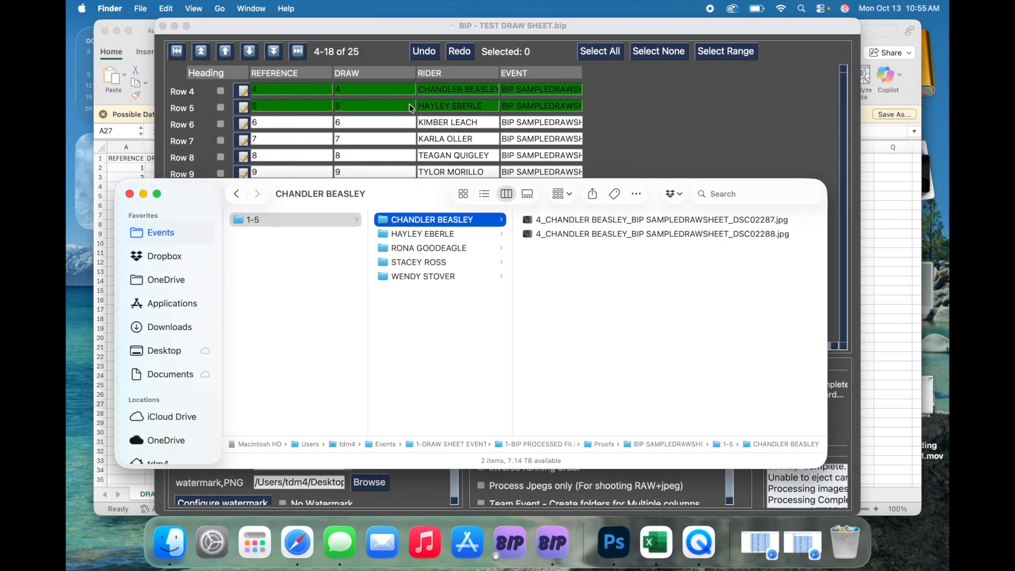
{"action": "left_click", "coordinate": [460, 234]}
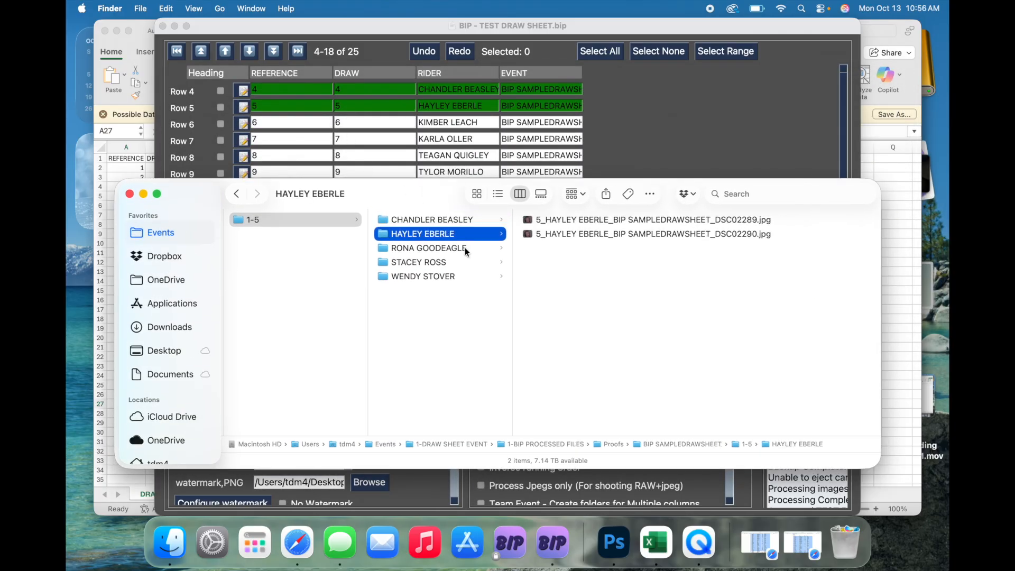
{"action": "left_click", "coordinate": [469, 221]}
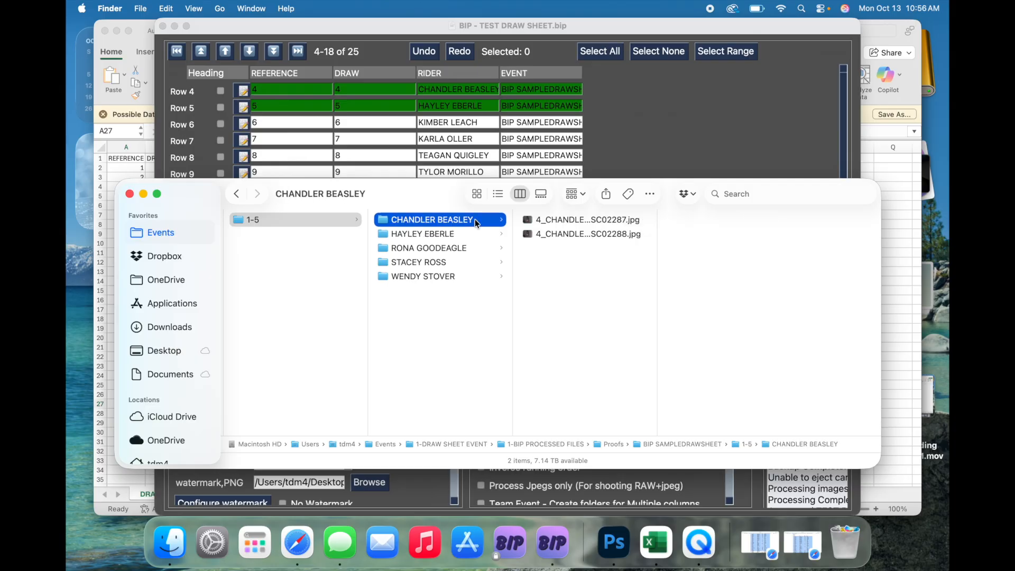
{"action": "double_click", "coordinate": [658, 235]}
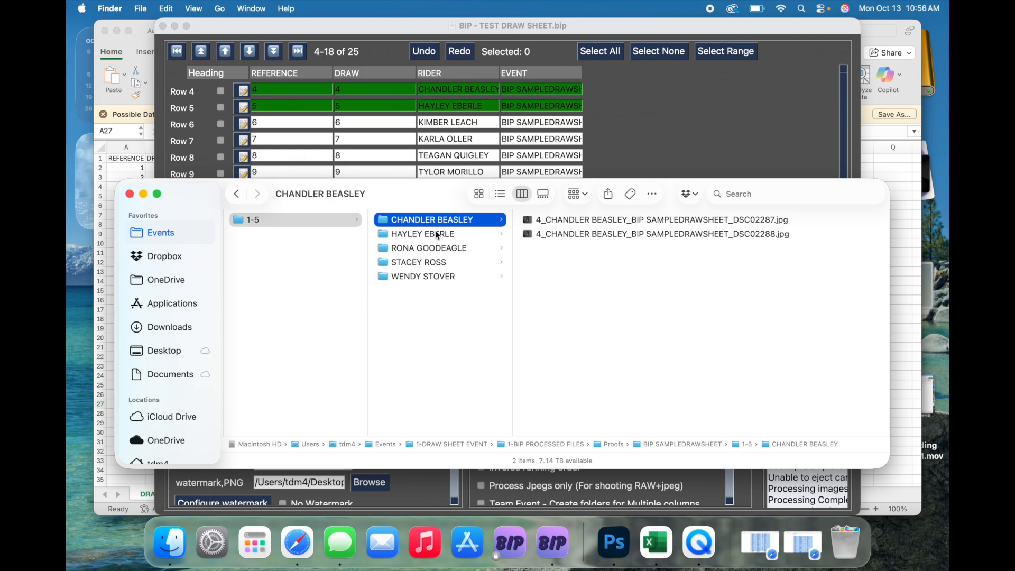
{"action": "left_click", "coordinate": [436, 262]}
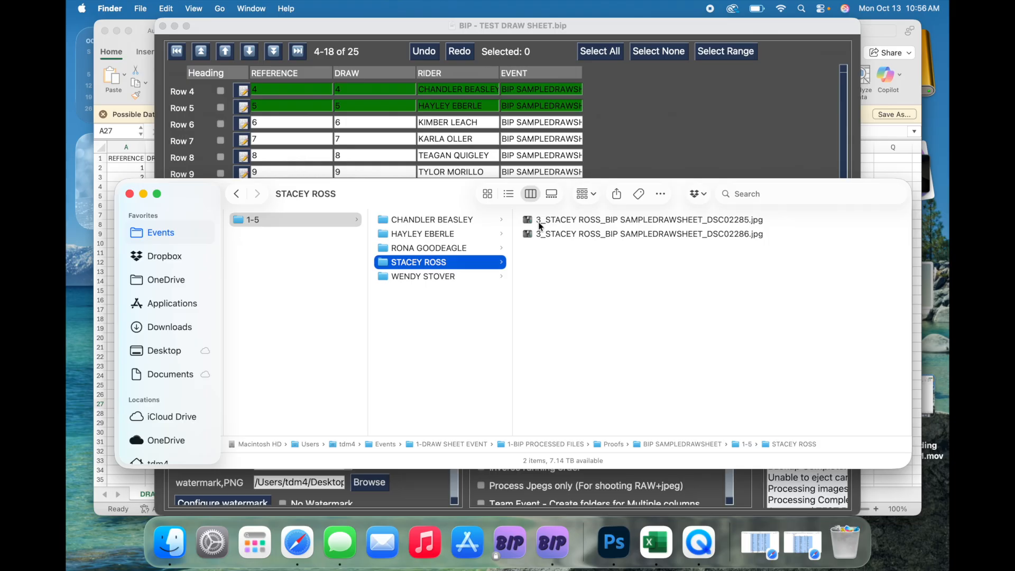